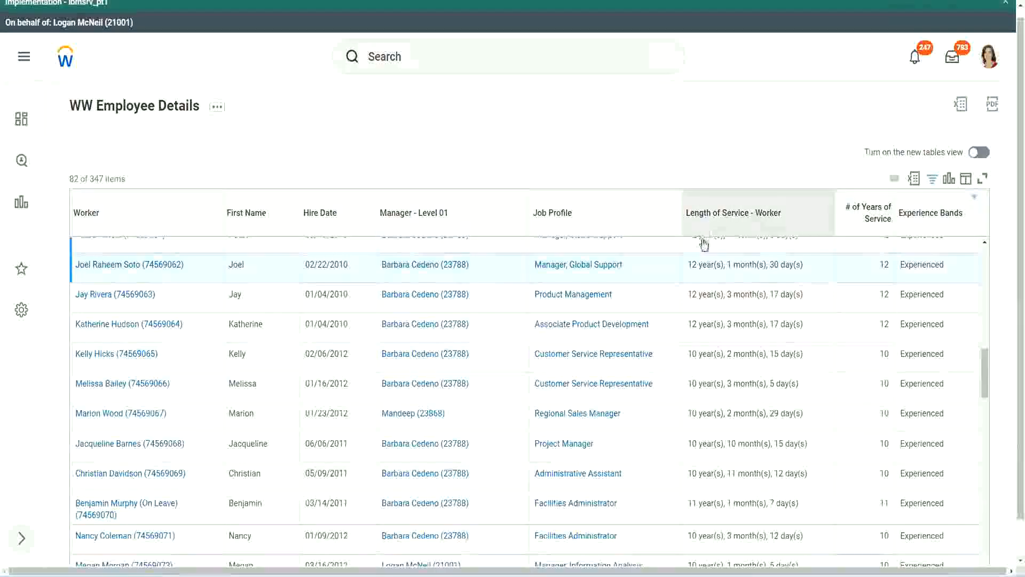
- Compare length of service with number of years for the Manager, Global Support row hired 02/22/2010 and the Administrative Assistant row hired 05/09/2011
left_click_drag(693, 267, 687, 266)
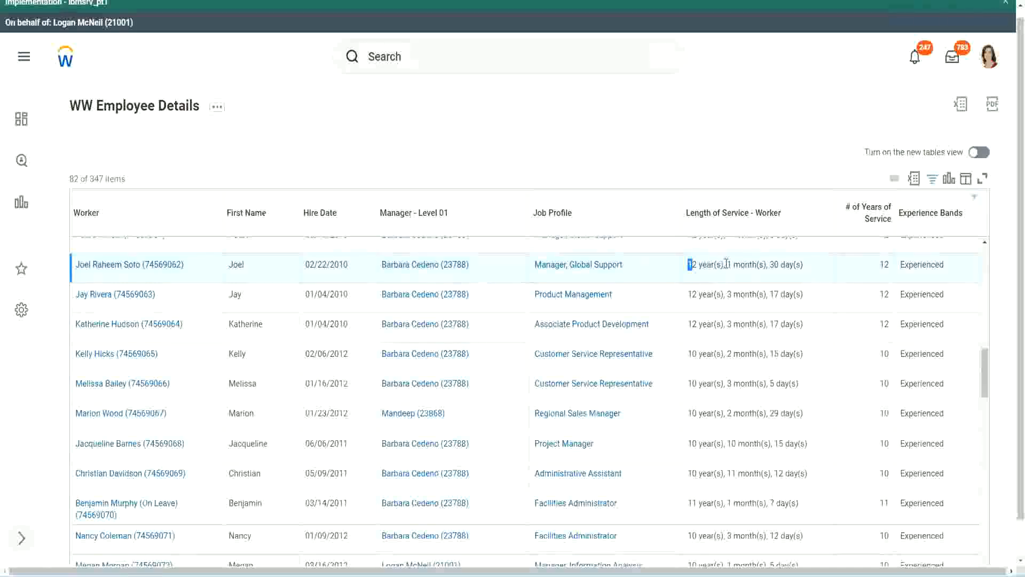
left_click(722, 263)
left_click_drag(687, 266, 786, 264)
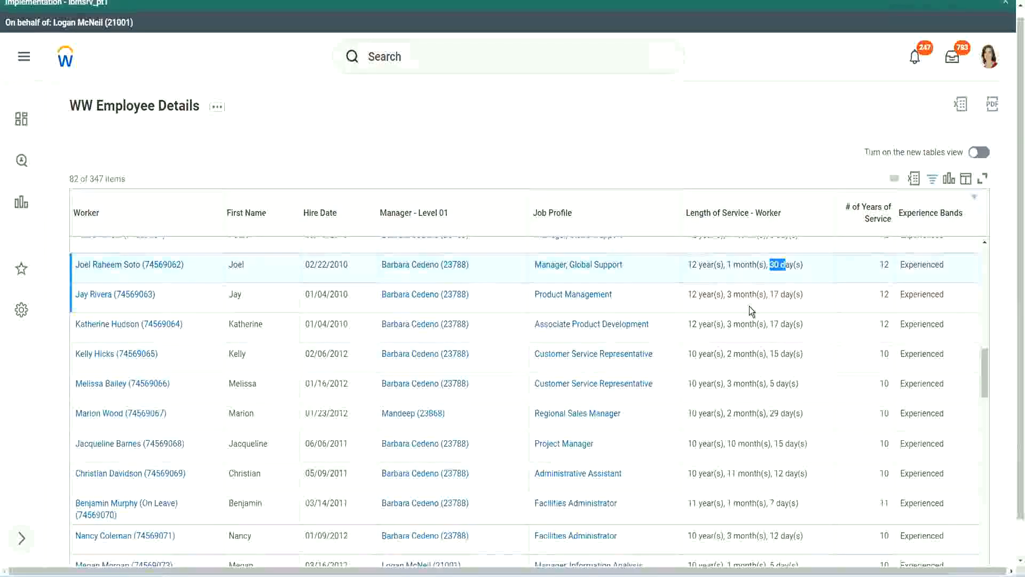
double_click(888, 264)
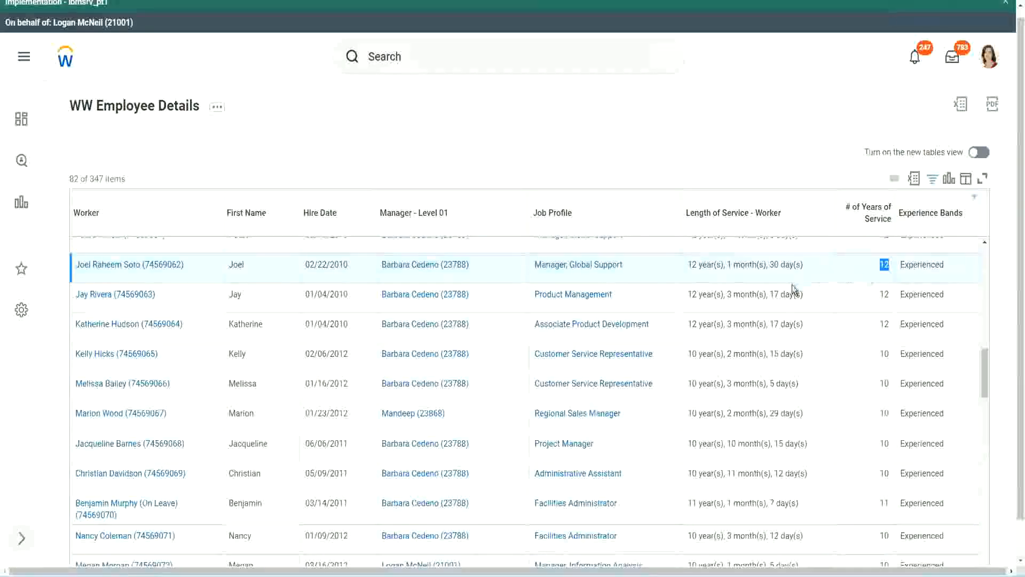
left_click(703, 474)
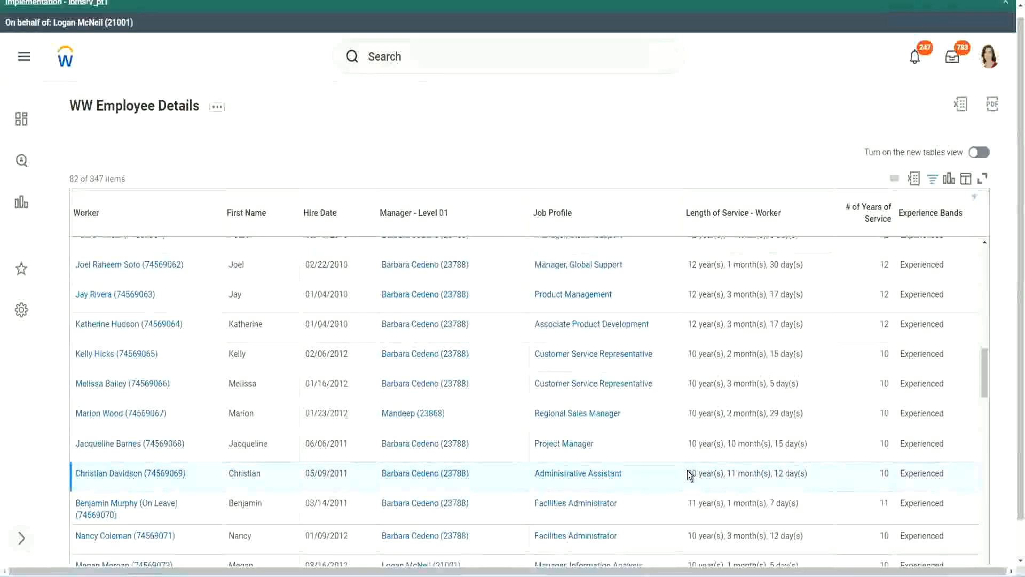
left_click_drag(729, 472, 786, 474)
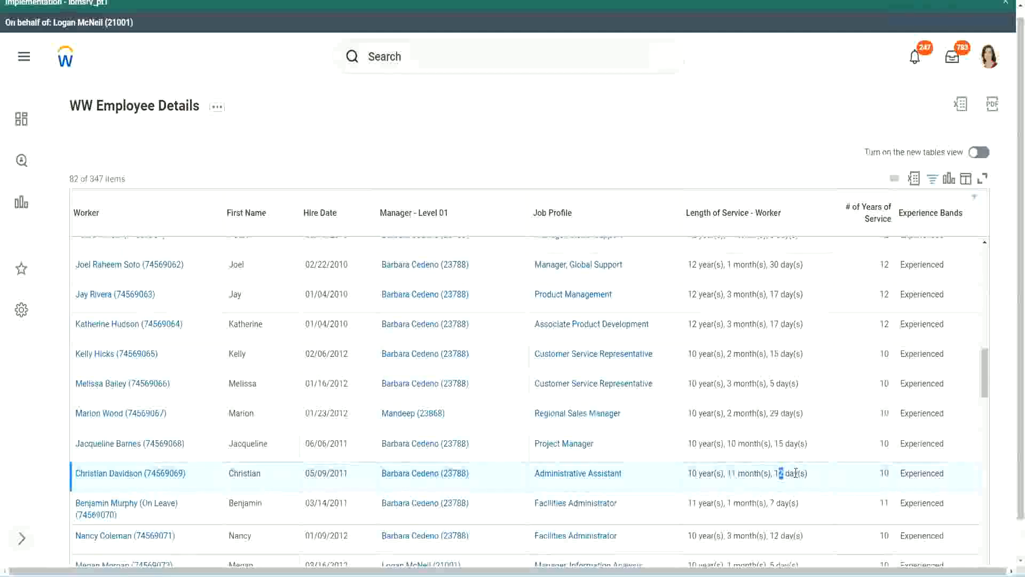
left_click(796, 473)
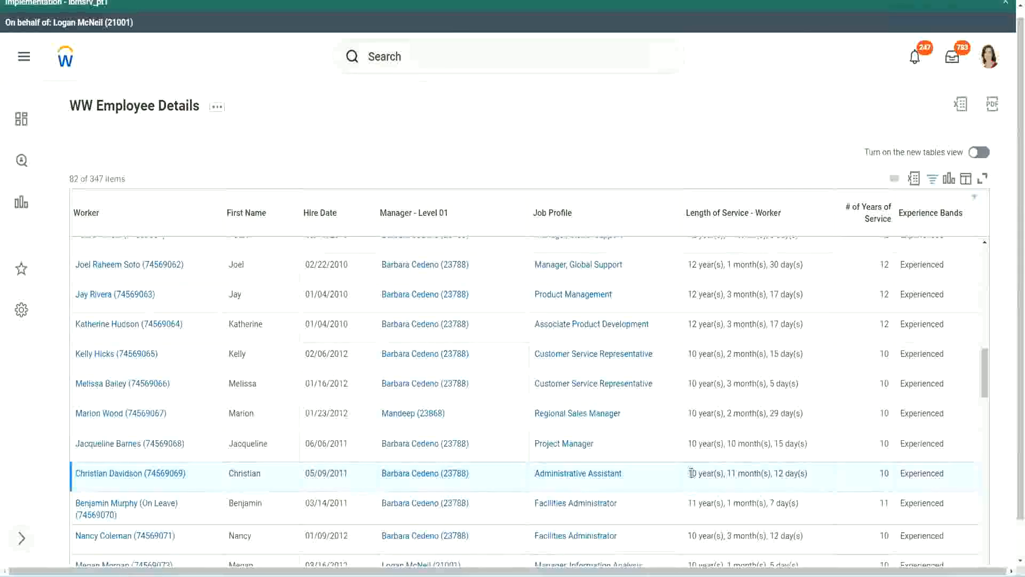
double_click(884, 473)
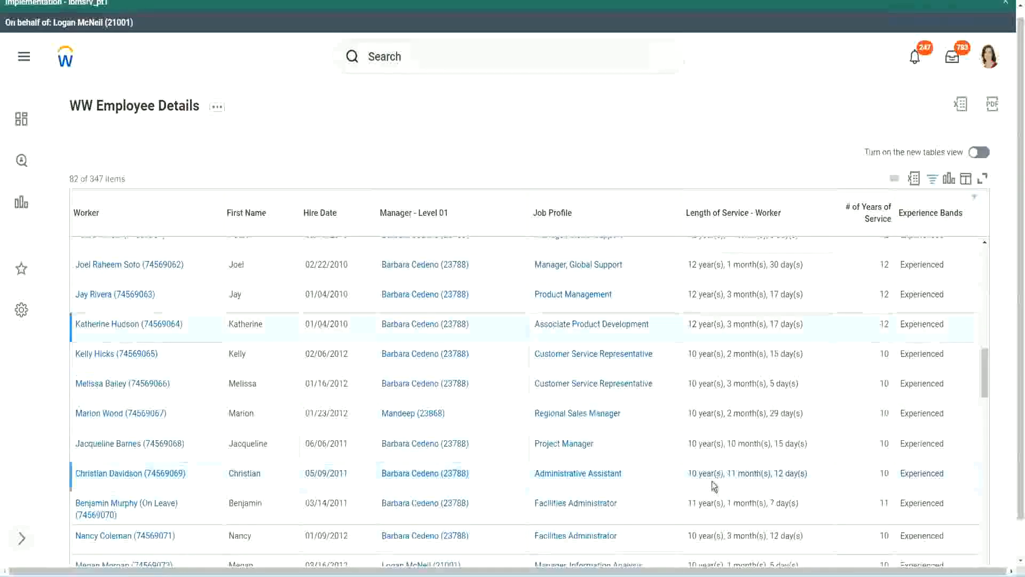
double_click(692, 473)
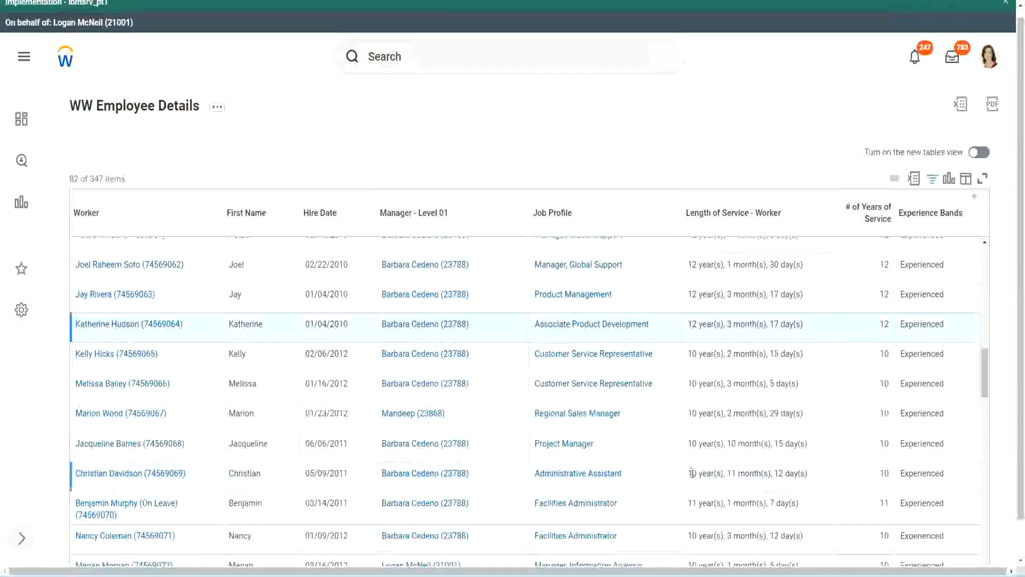
left_click(774, 470)
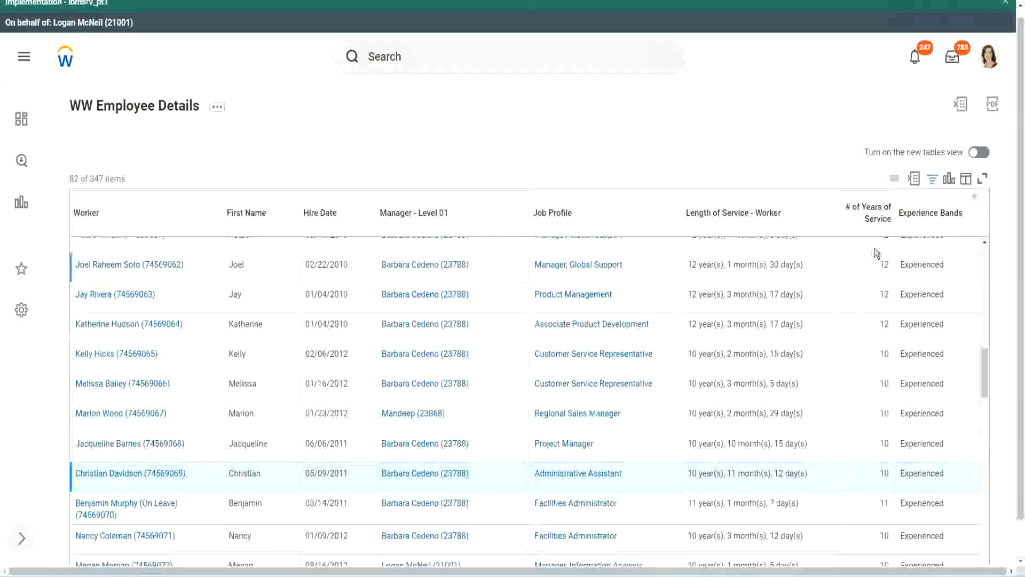
- Recheck both rows' whole years against their full length of service, and examine the Project Manager row hired 06/06/2011
double_click(888, 265)
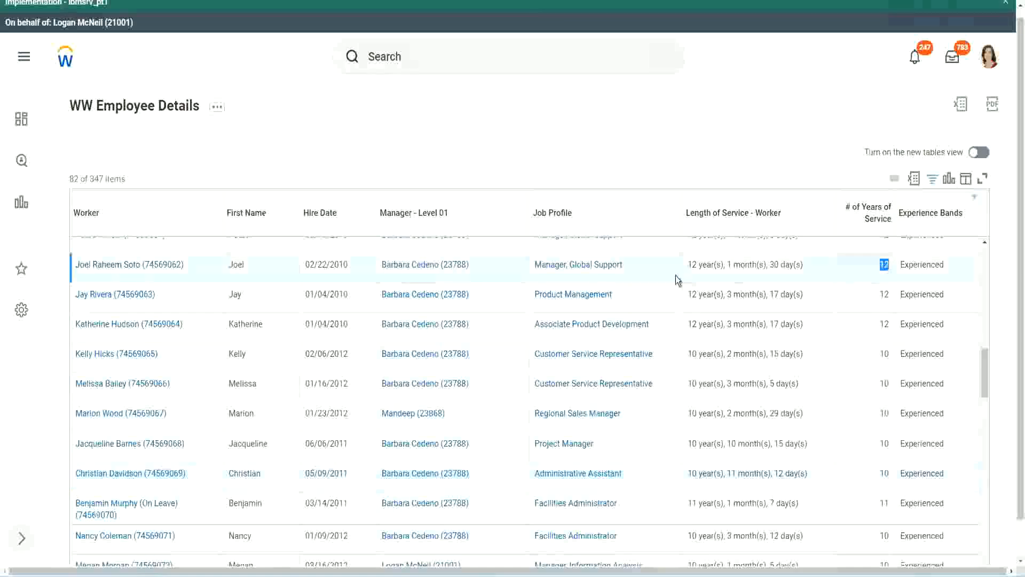
left_click_drag(689, 266, 817, 261)
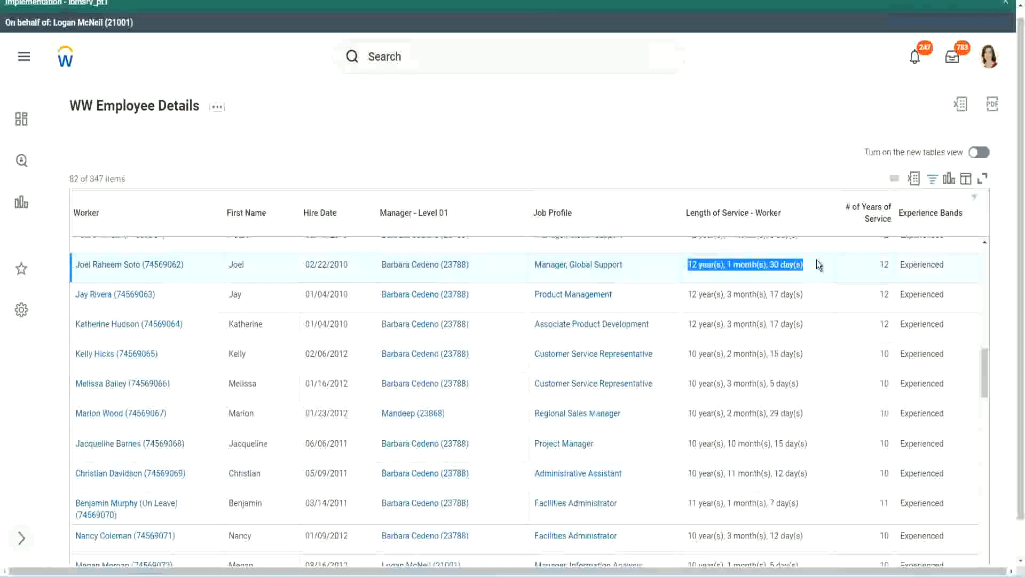
left_click(796, 473)
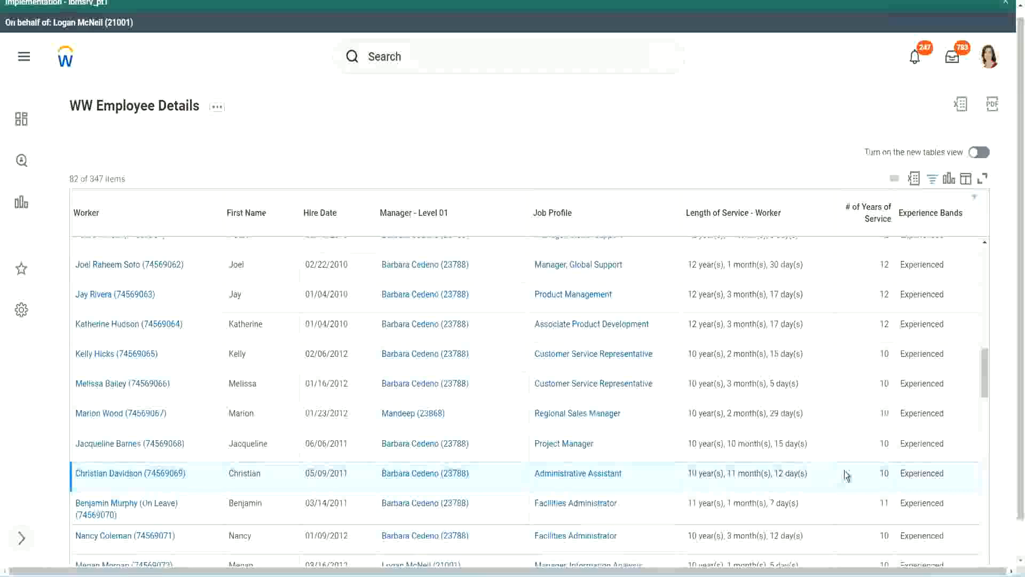
double_click(886, 472)
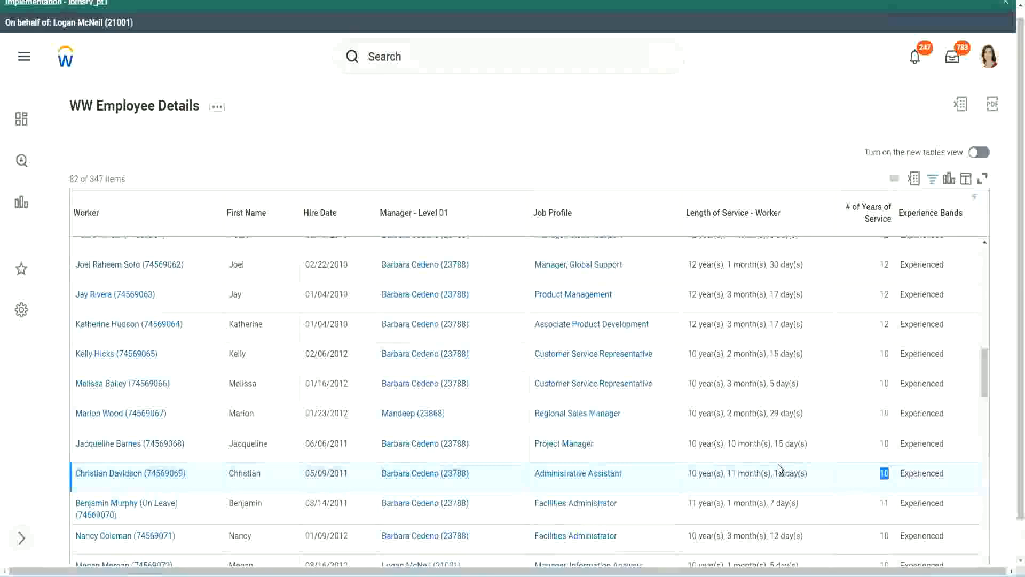
left_click(847, 476)
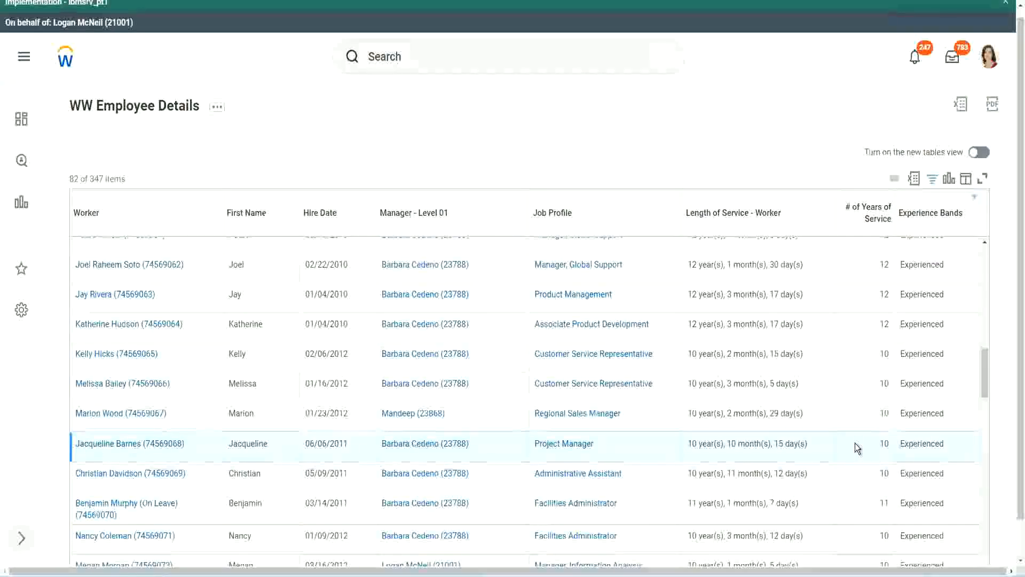
double_click(884, 442)
left_click(812, 444)
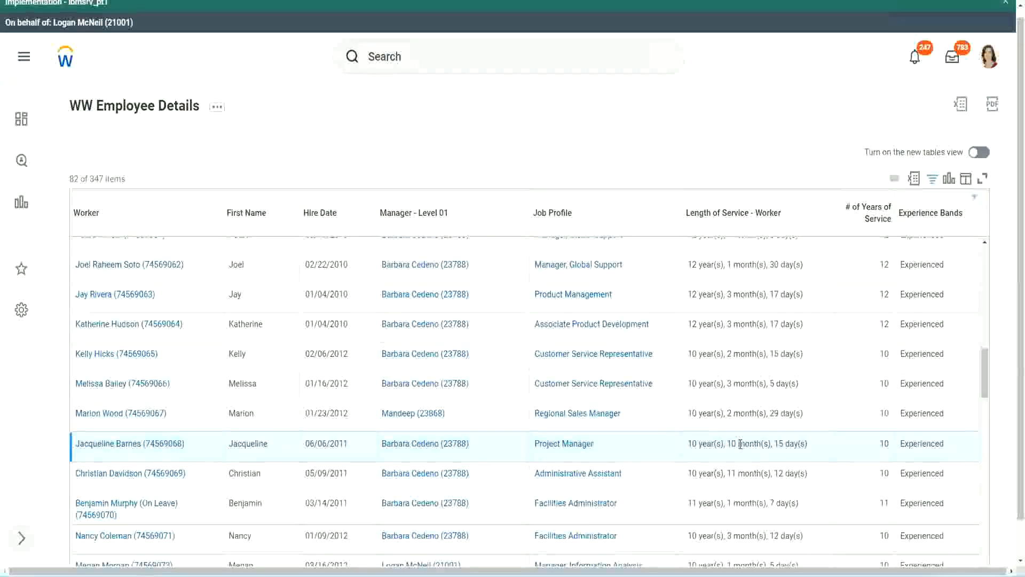
double_click(732, 444)
left_click(766, 444)
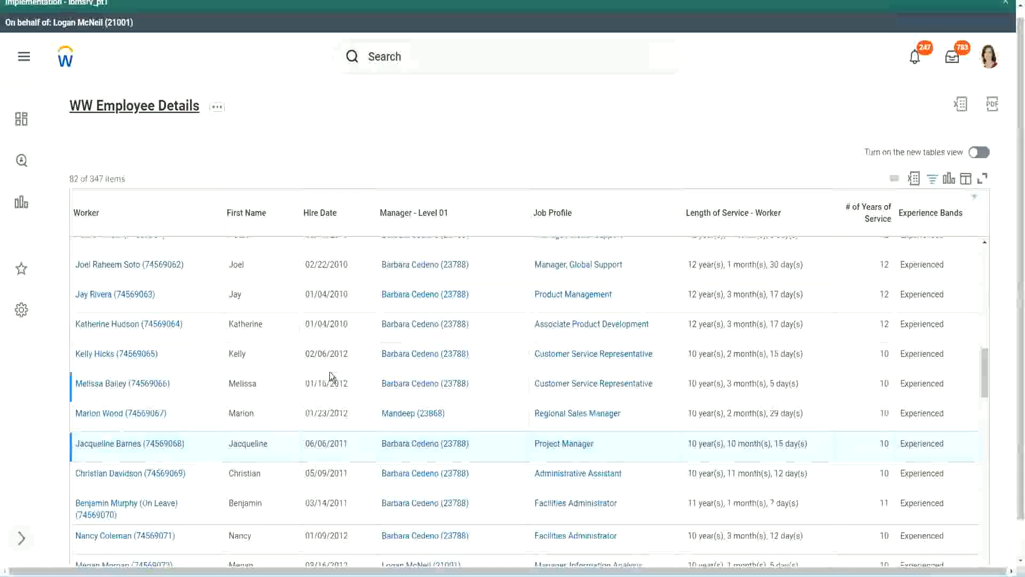
- Open the Experience Bands column's calculated field from the report definition in a new tab and dismiss the implementation environment banner
scroll(336, 371, "down", 4)
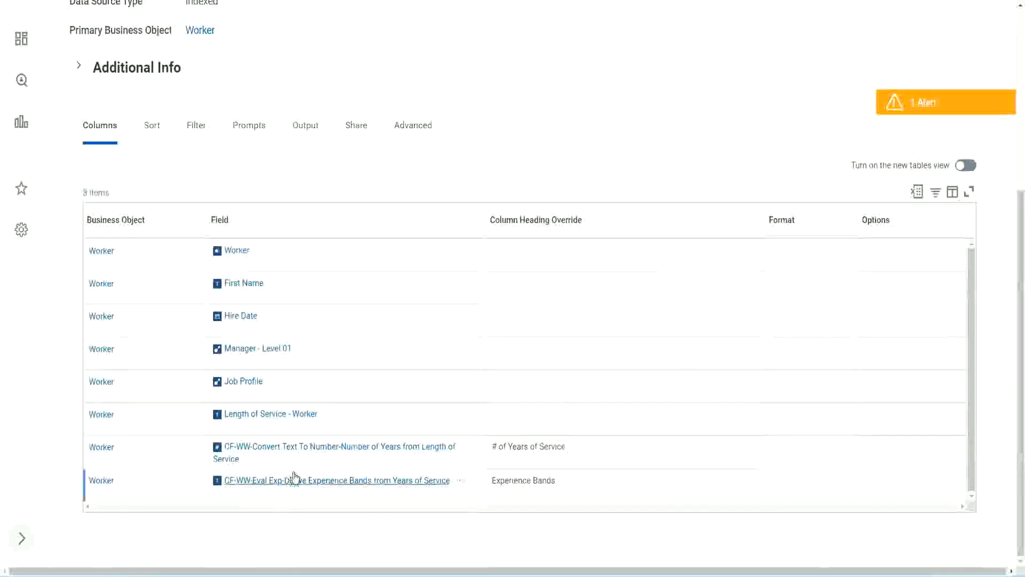
right_click(279, 486)
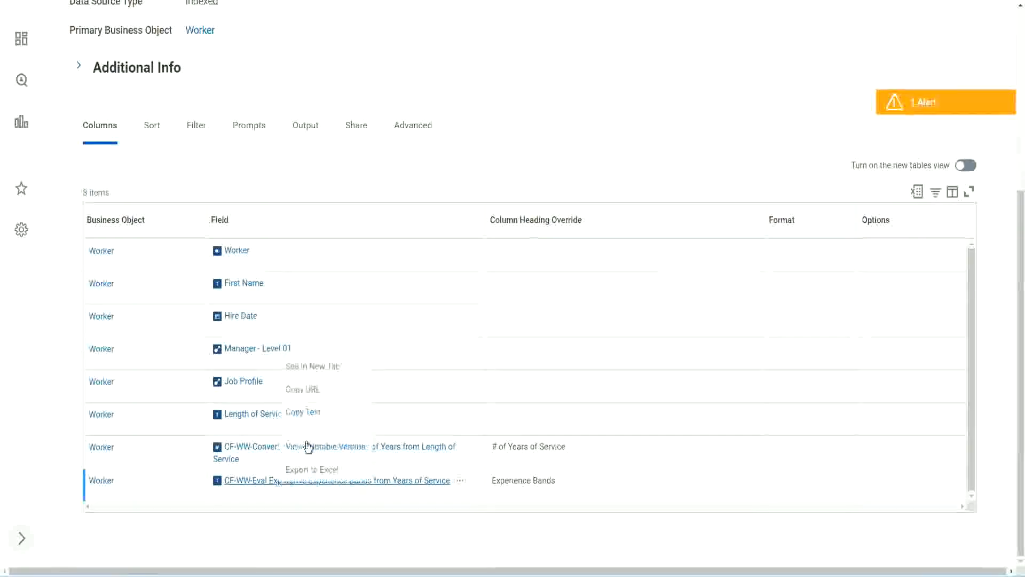
left_click(322, 367)
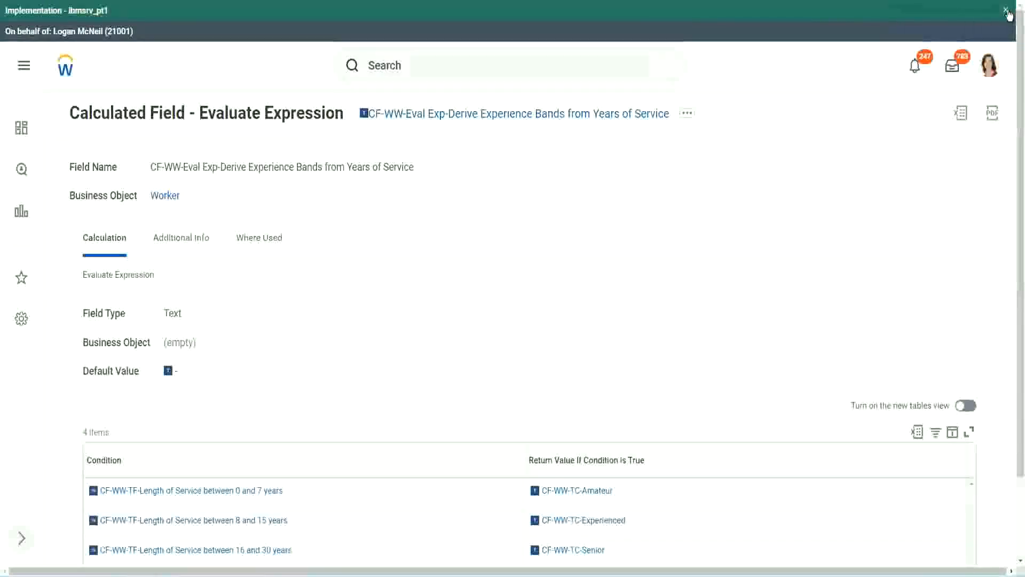
left_click(1006, 11)
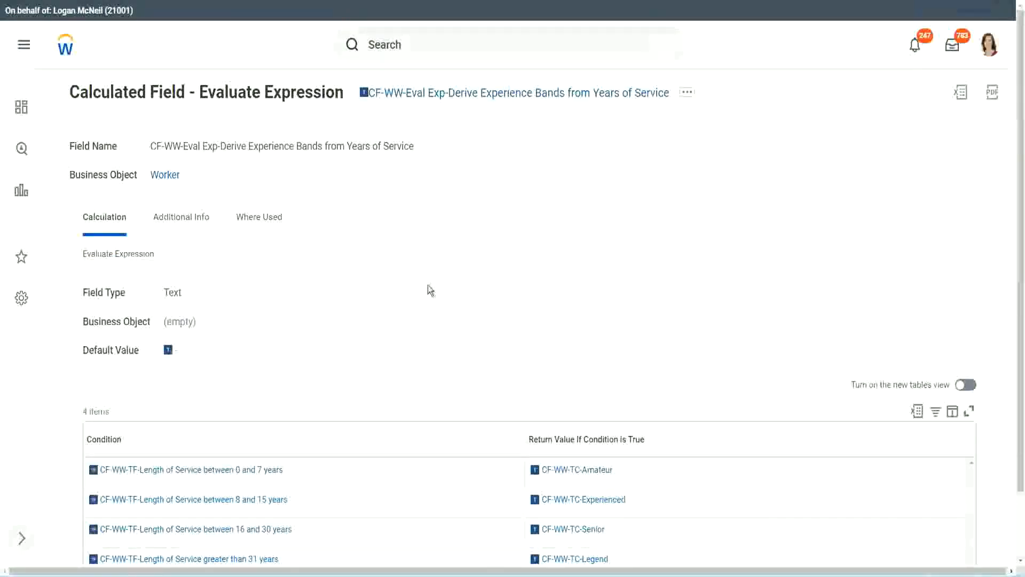
- Review the calculated field's conditions and return values, and copy its name from the page heading
scroll(409, 305, "down", 2)
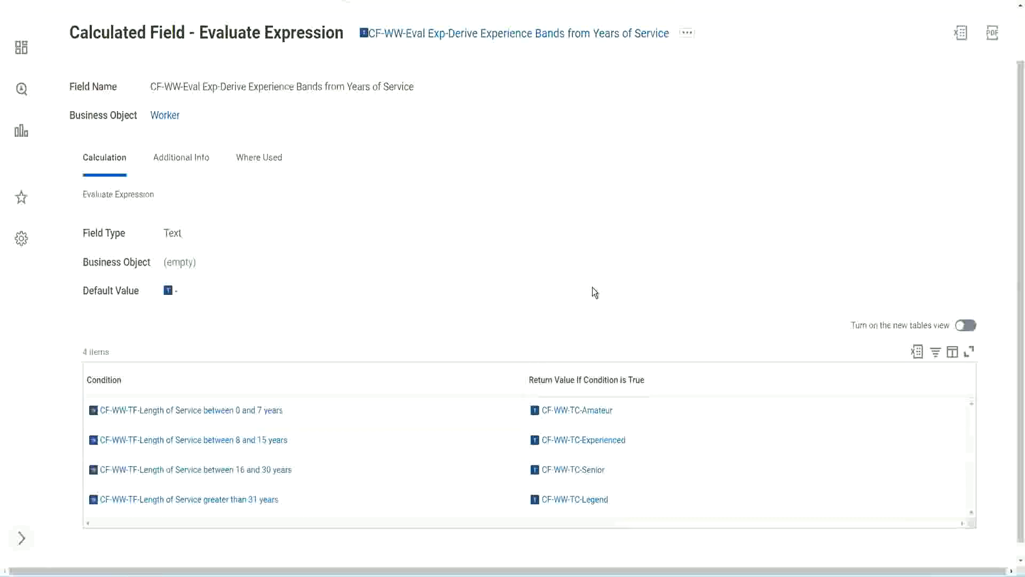
left_click(464, 377)
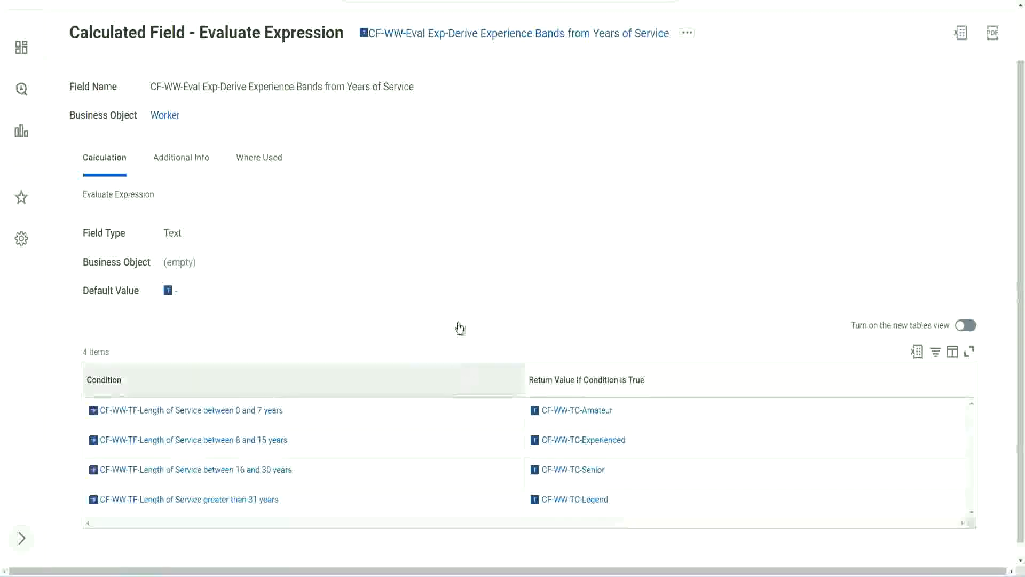
left_click(457, 245)
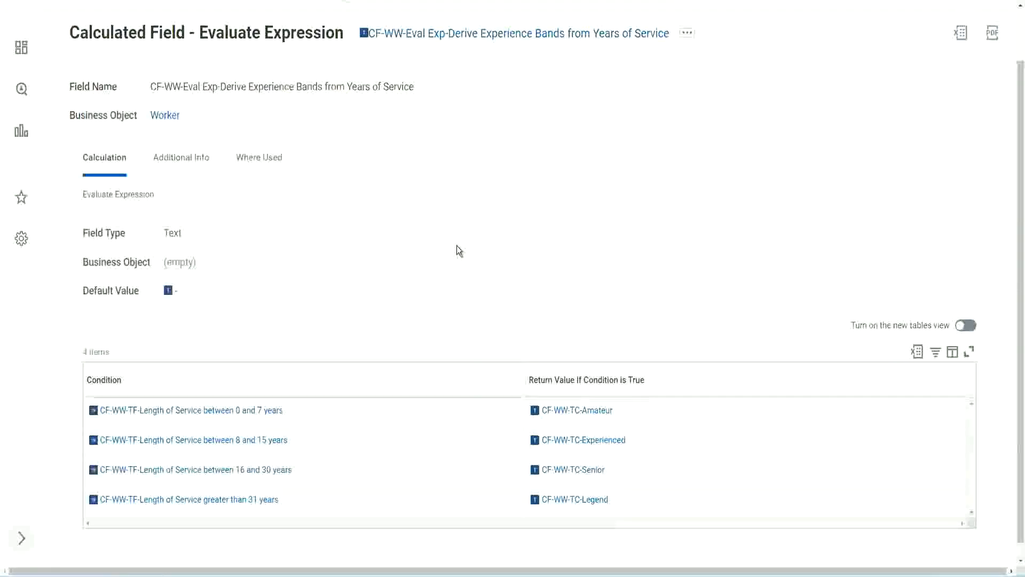
right_click(451, 40)
left_click(477, 96)
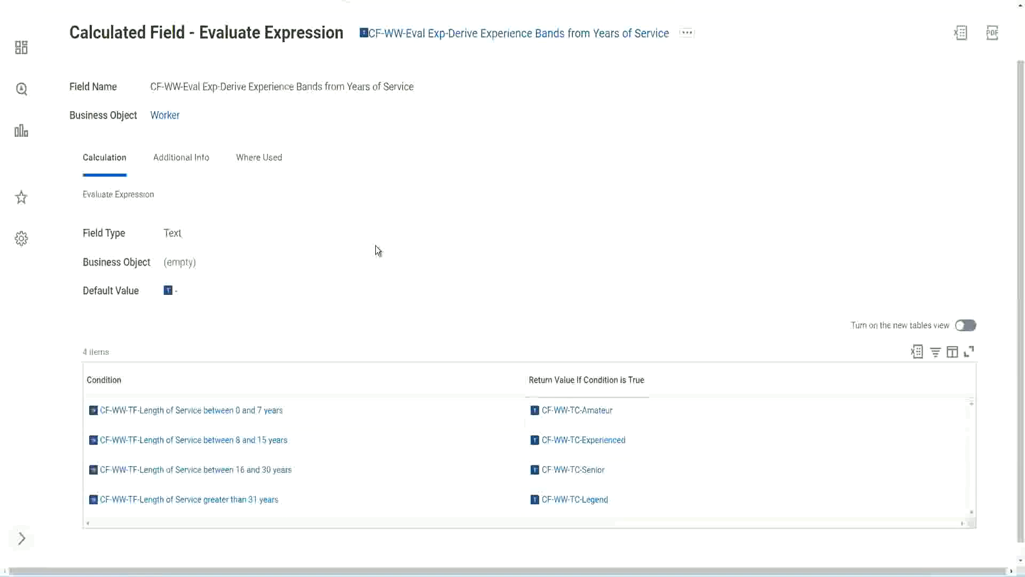
- Return to the WW Employee Details report definition and search for "create cal field" to start the Create Calculated Field task
scroll(399, 211, "up", 1)
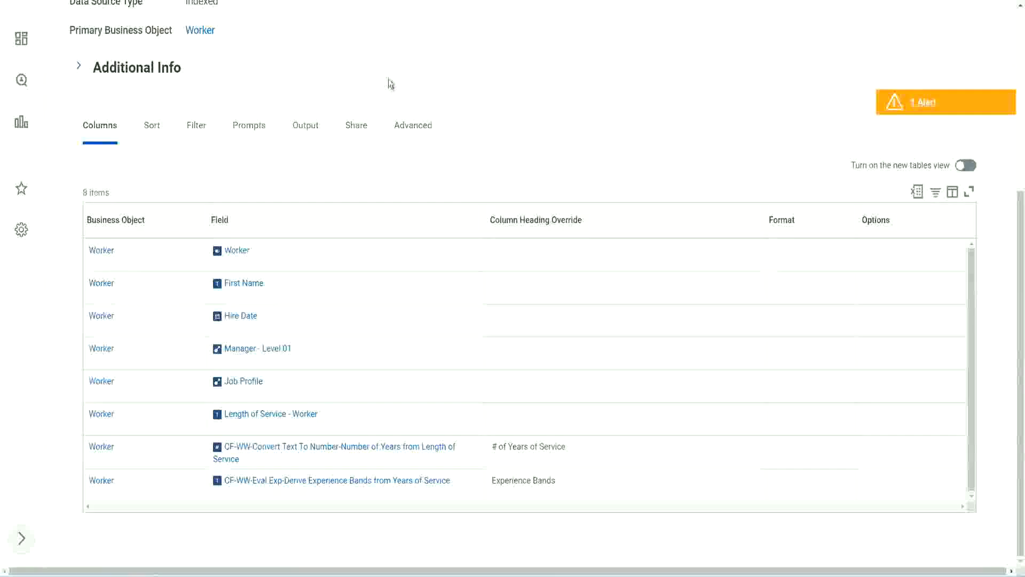
scroll(389, 82, "up", 5)
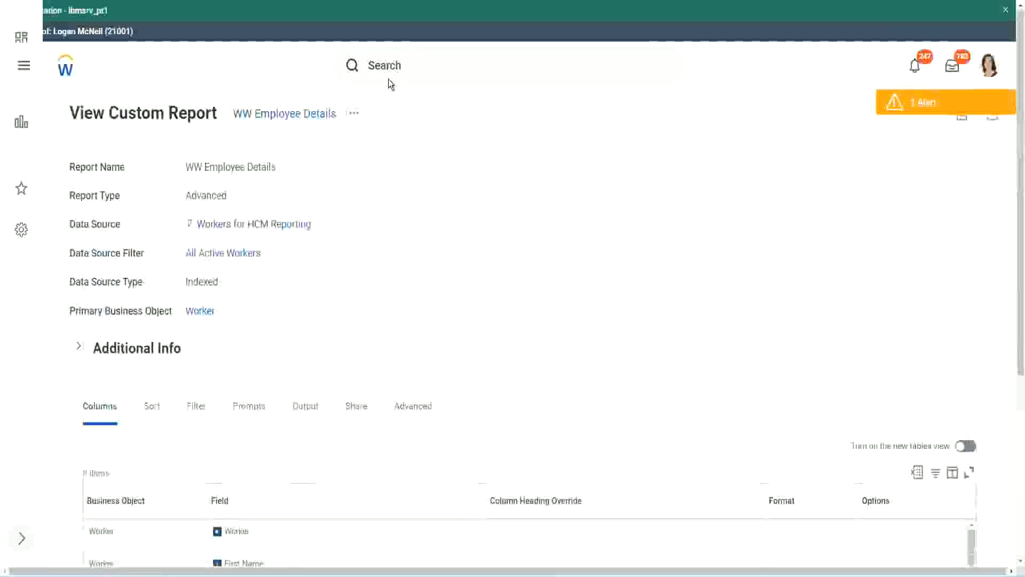
left_click(416, 63)
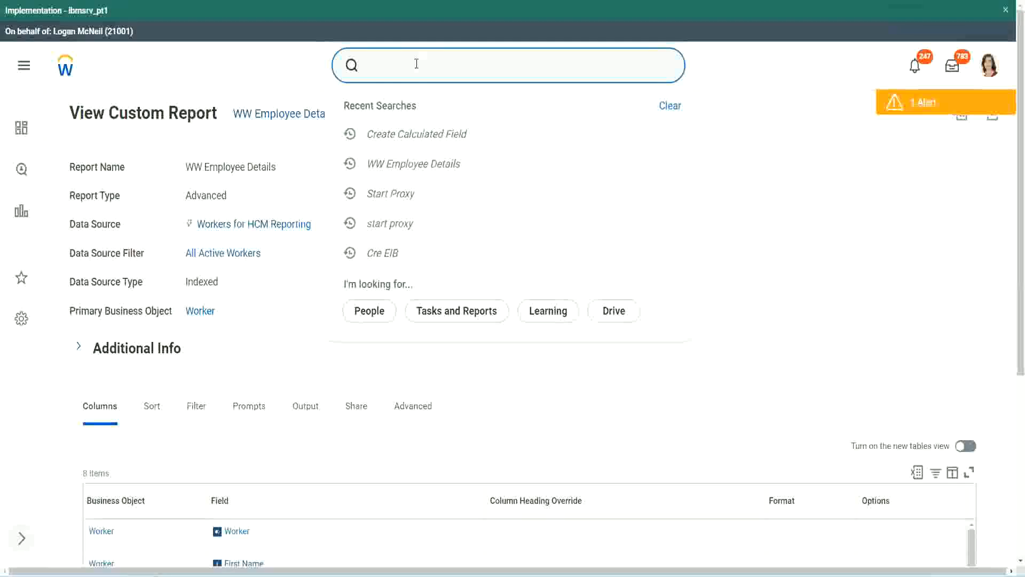
type("create cal field")
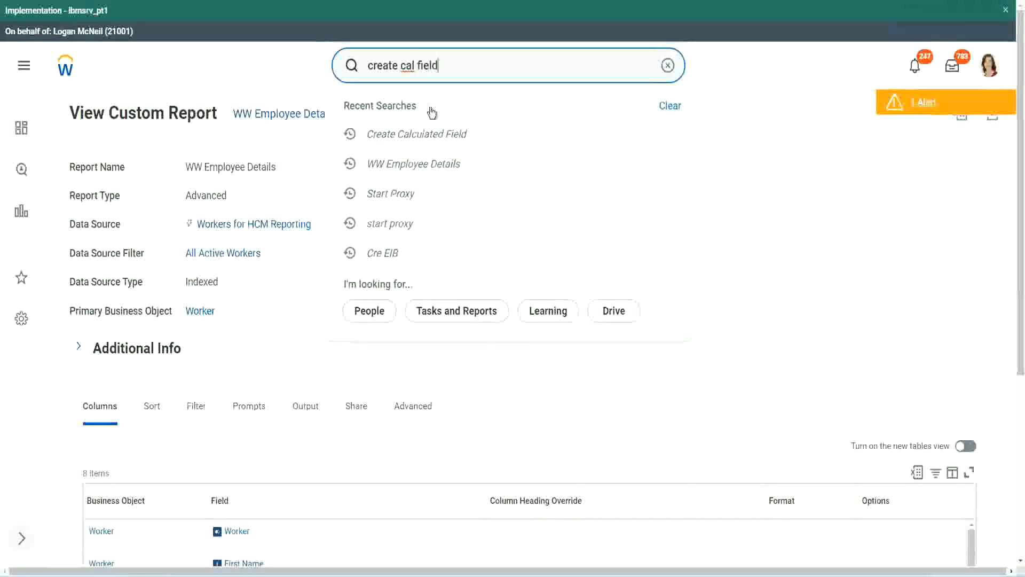
left_click(431, 110)
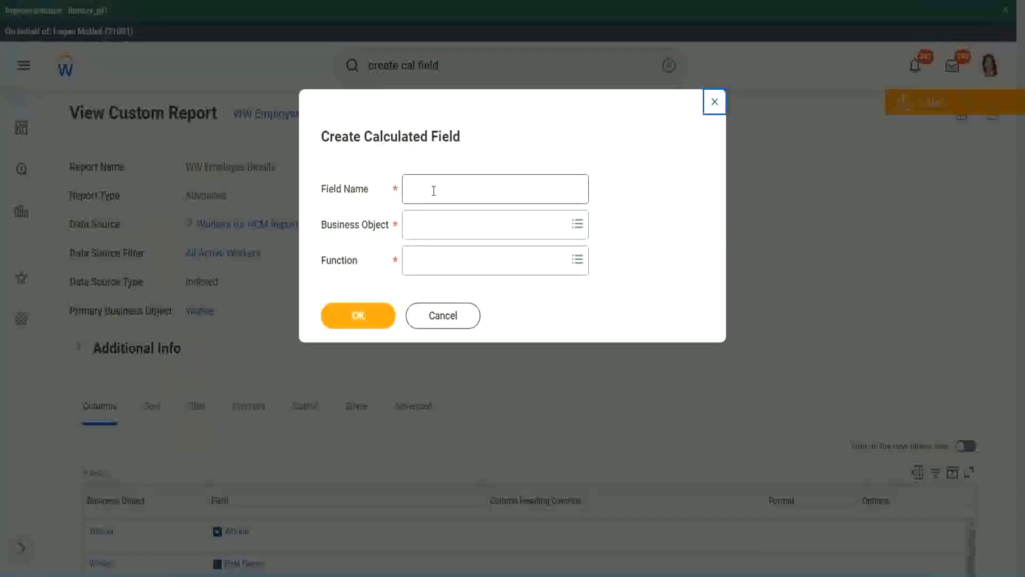
- Enter the copied name CF-WW-Eval Exp-Derive Experience Bands from Years of Service as the new calculated field's name
left_click(434, 191)
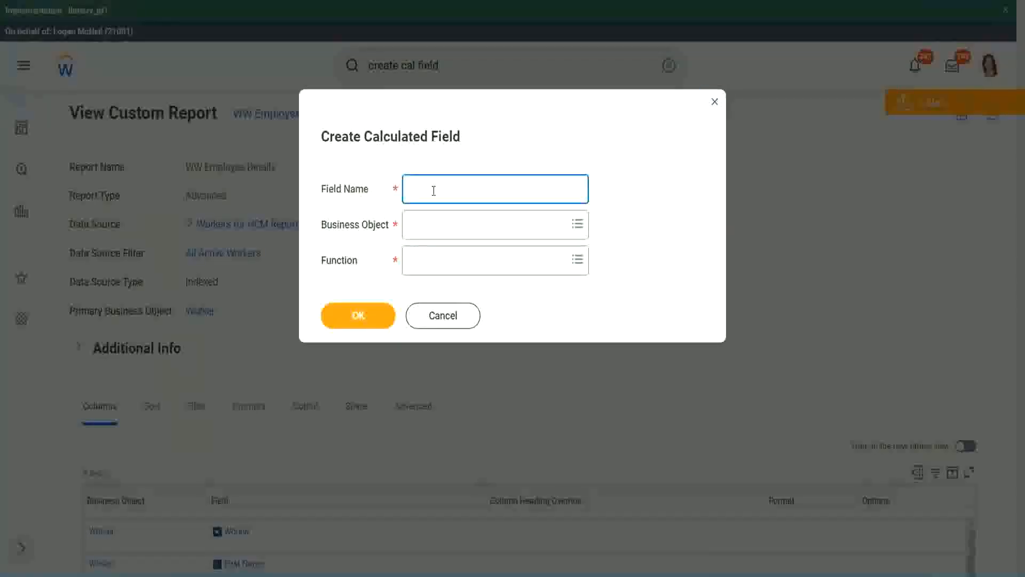
key("ctrl+v")
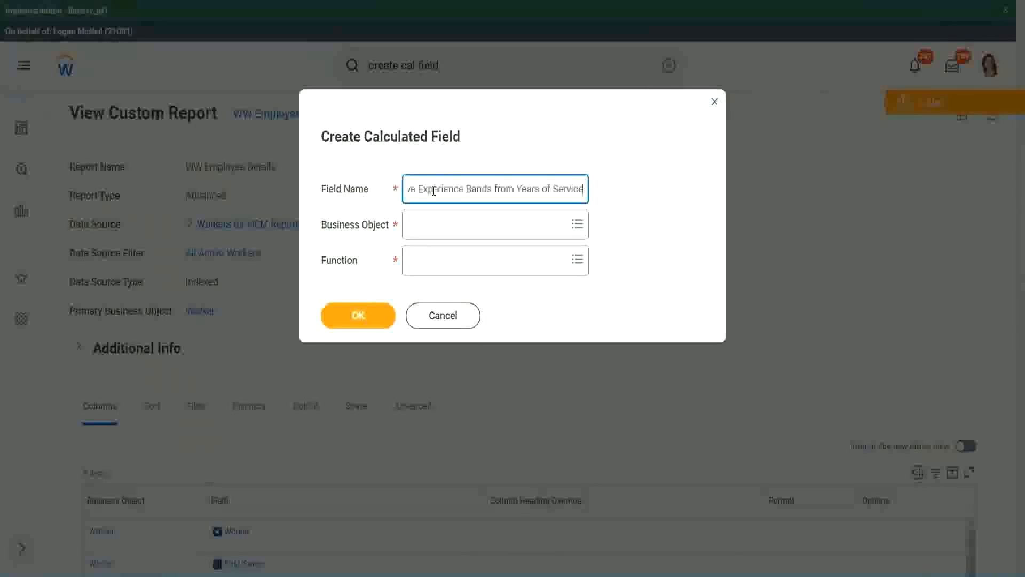
left_click_drag(464, 187, 377, 175)
left_click(463, 189)
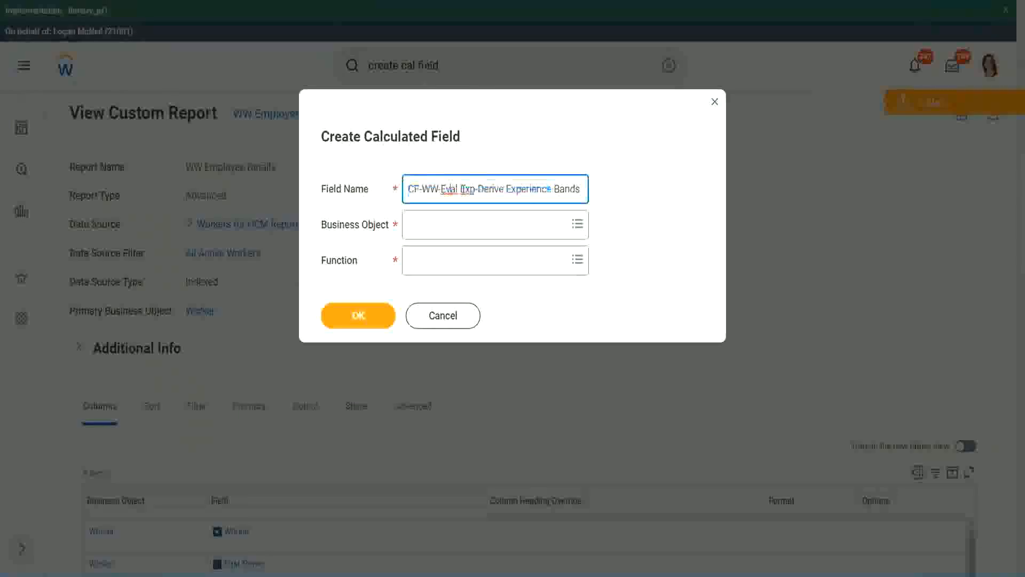
- Insert "Bands" after "Eval Exp" in the field name so it starts with CF-WW-Eval Exp Bands-Derive Experience
double_click(466, 189)
key("Right")
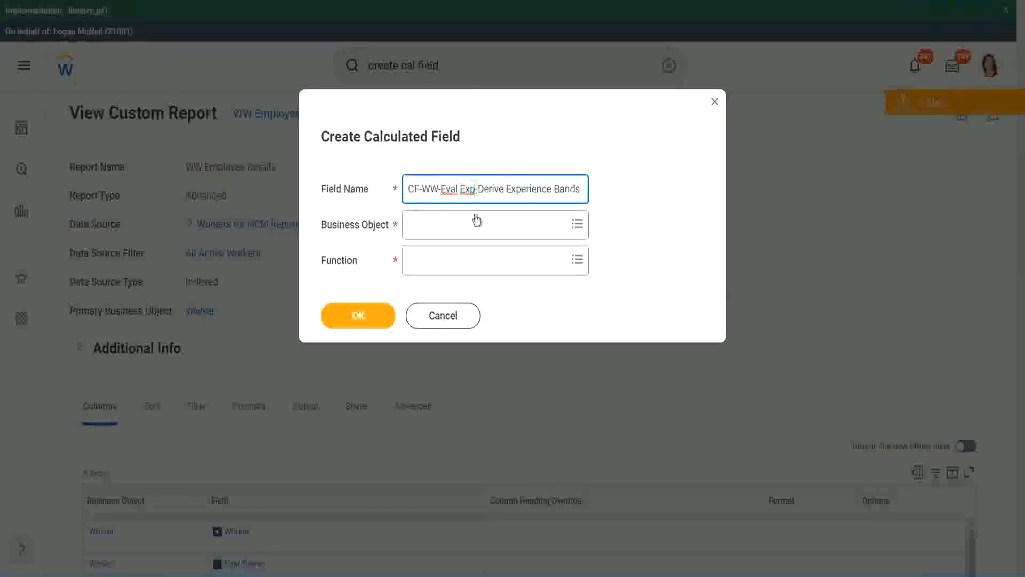
type("bands")
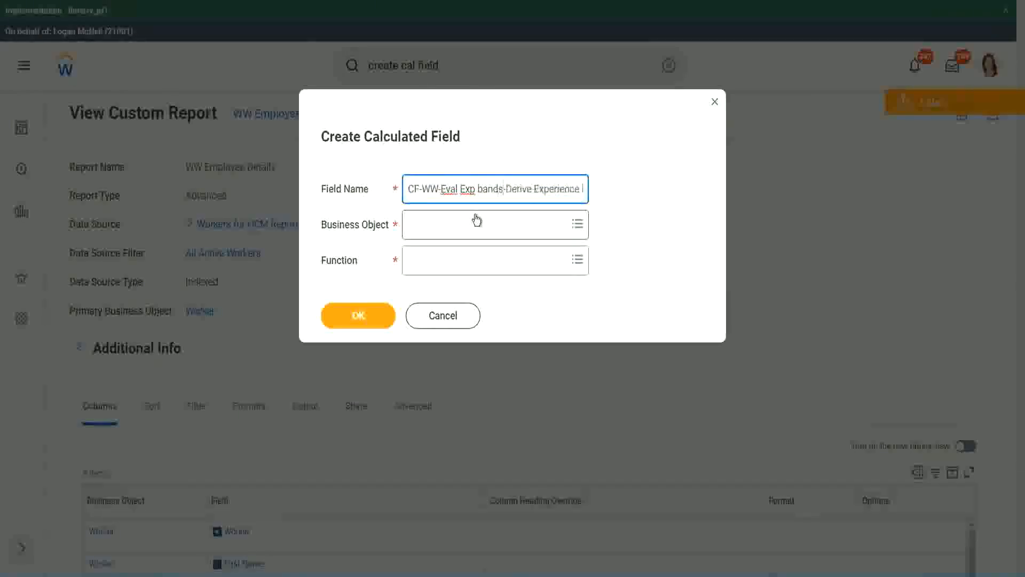
key("Left")
key("Left")
key("Left")
key("Left")
key("shift+Left")
type("B")
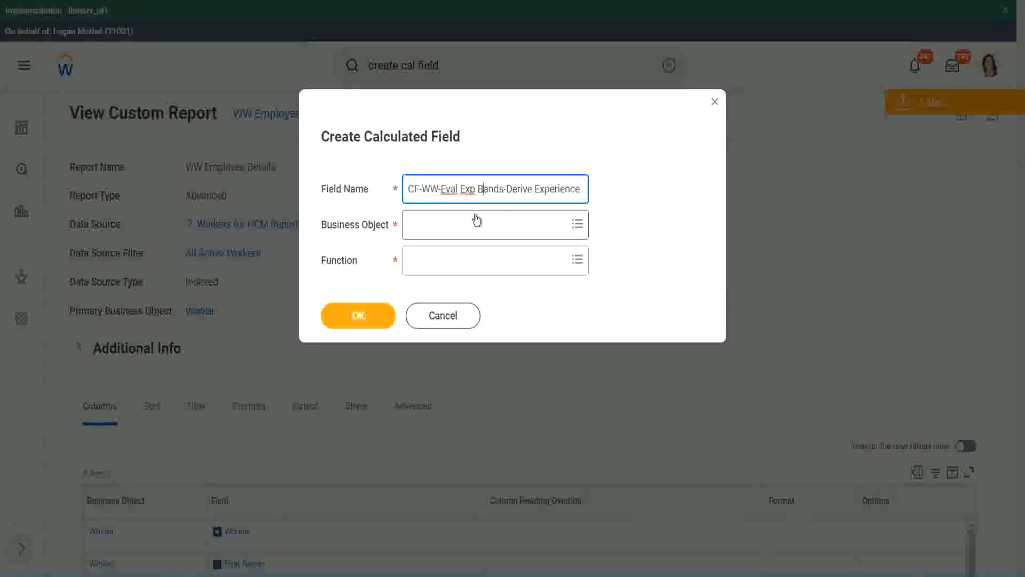
- Replace "Derive" with "Determine" in the field name so it reads CF-WW-Eval Exp Bands-Determine Experience Bands from Years of Service
key("Right")
key("Right")
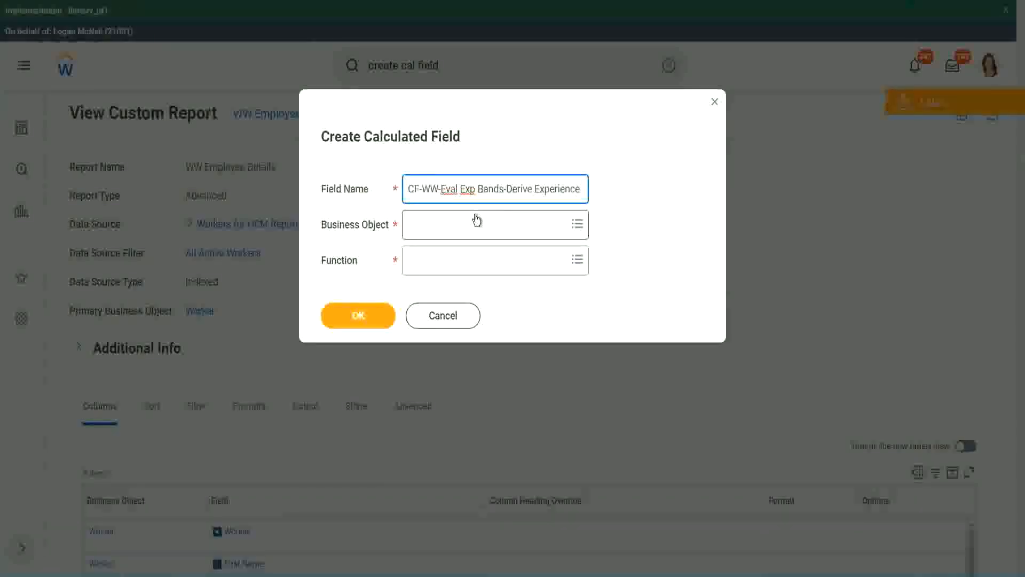
key("End")
type("Band")
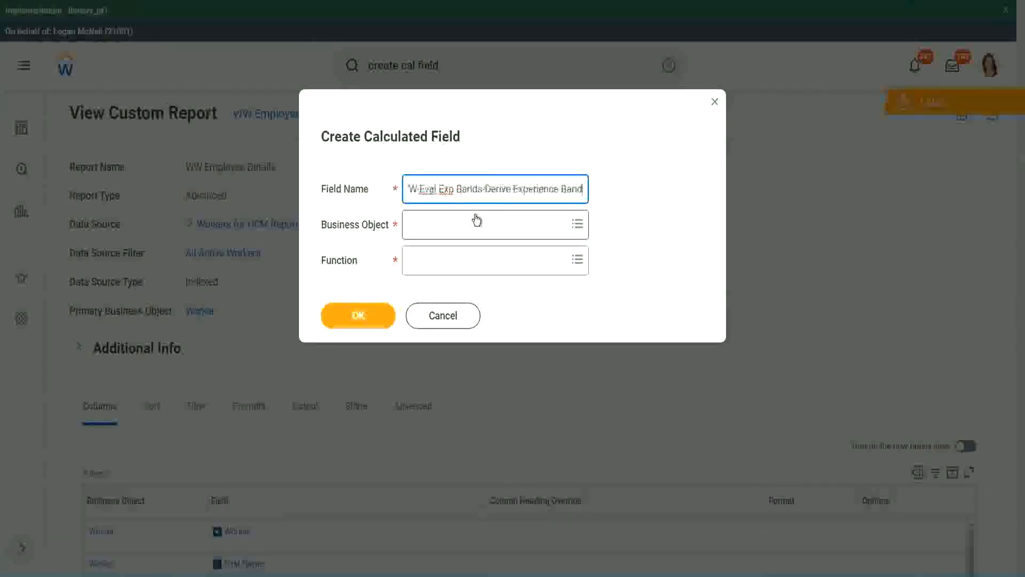
type("s from Years of")
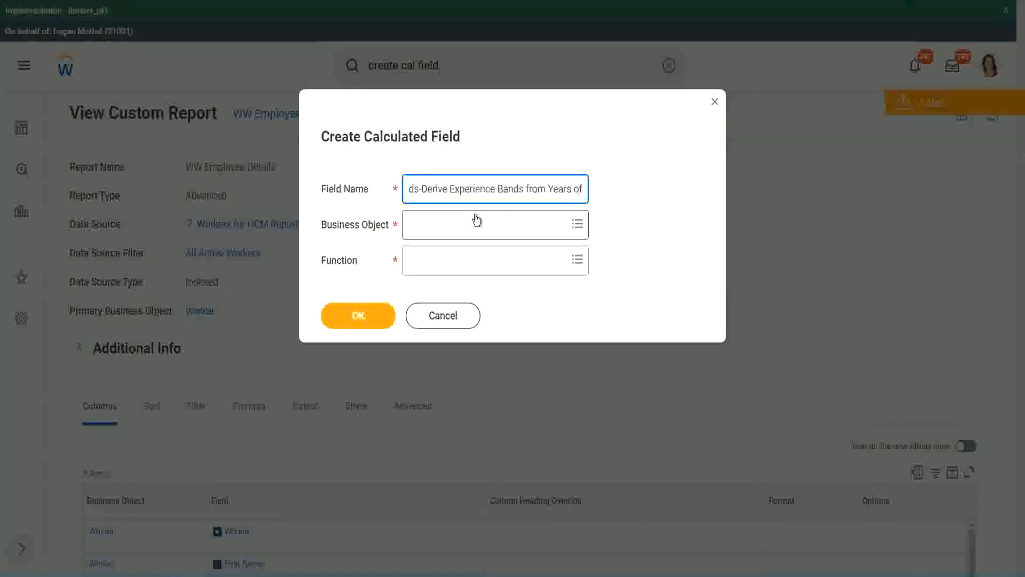
key("Left")
key("Left")
key("Left")
key("Left")
key("Left")
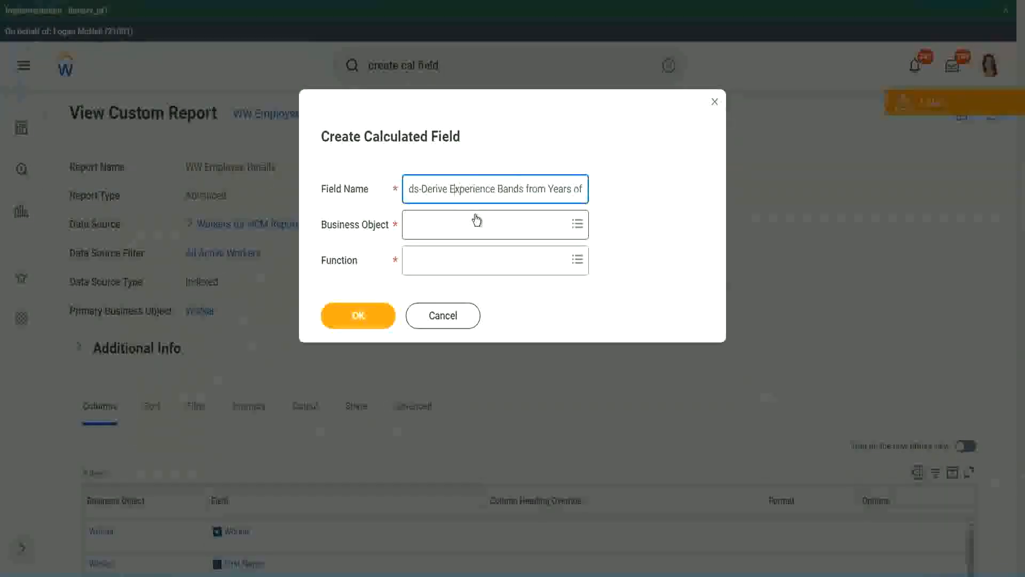
key("shift+Left")
key("shift+Left")
key("shift+Left")
key("shift+Left")
key("shift+Left")
key("shift+Left")
type("Determine")
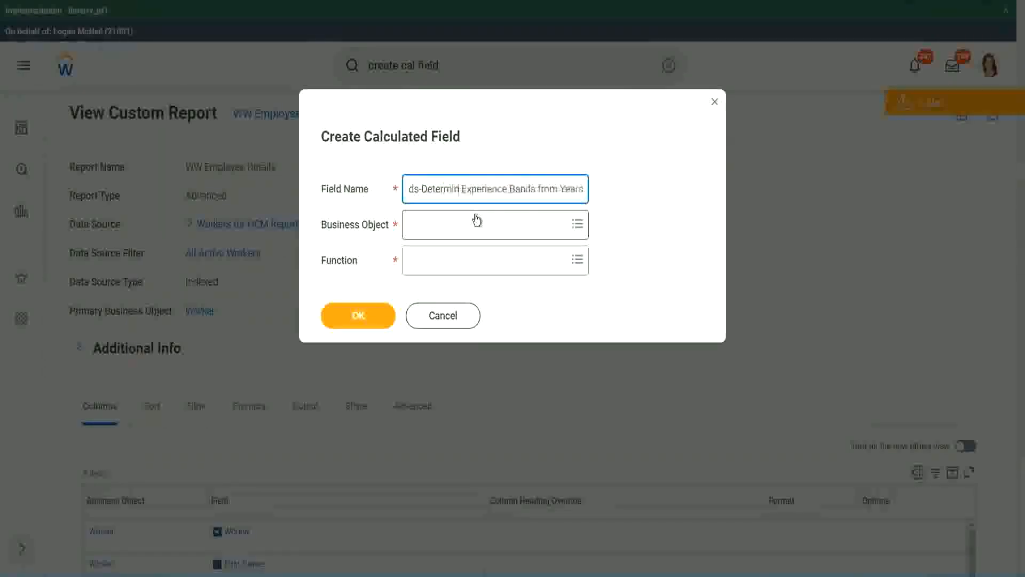
key("Right")
key("Right")
key("Right")
key("Right")
key("Right")
key("Right")
key("Right")
key("Right")
key("Right")
key("Right")
key("Right")
key("Right")
key("Right")
key("Right")
key("Right")
key("Right")
key("Right")
key("Right")
key("Right")
key("Right")
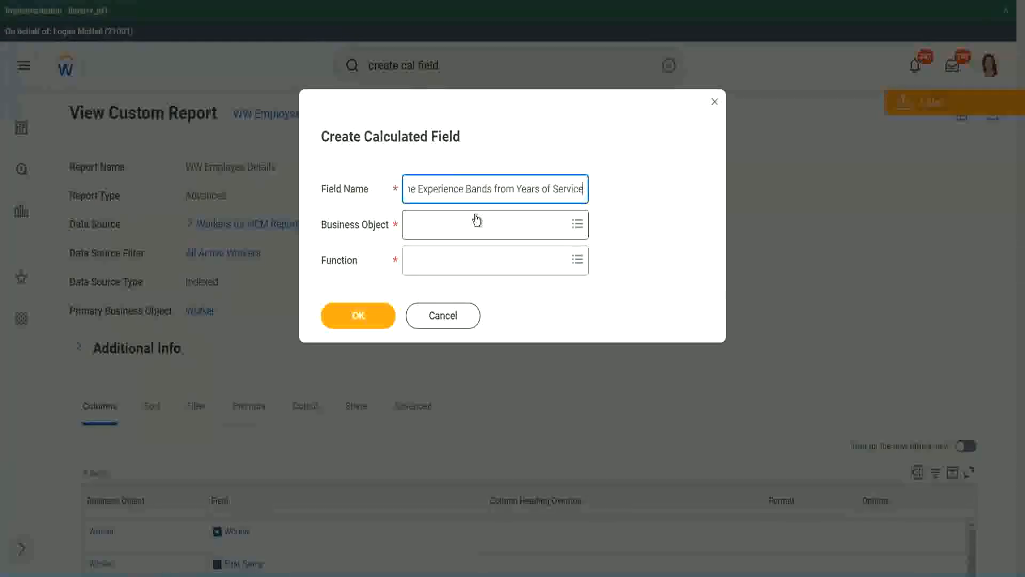
- Set the calculated field's business object to Worker and its function to Evaluate Expression Band
left_click(456, 225)
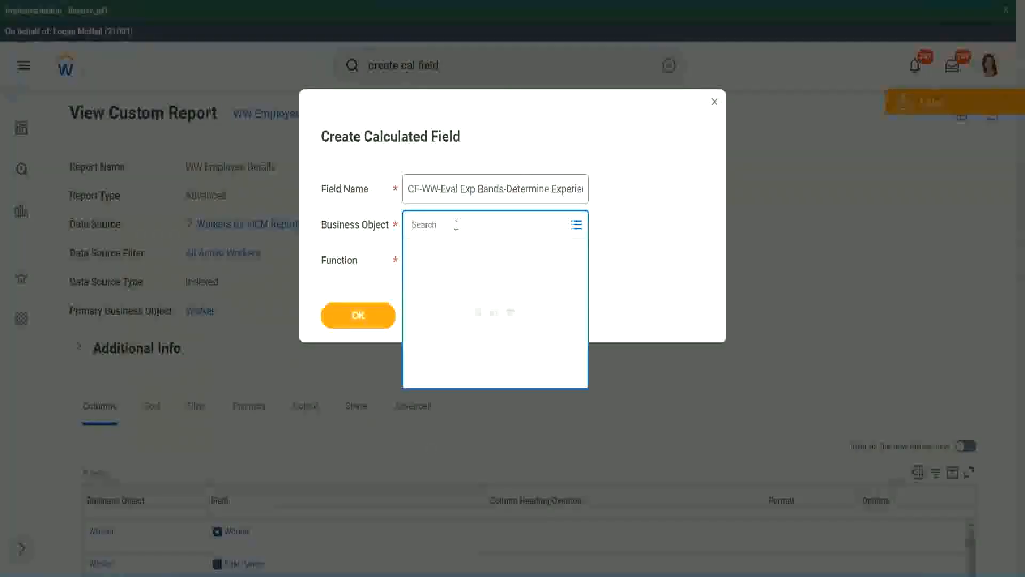
type("worker")
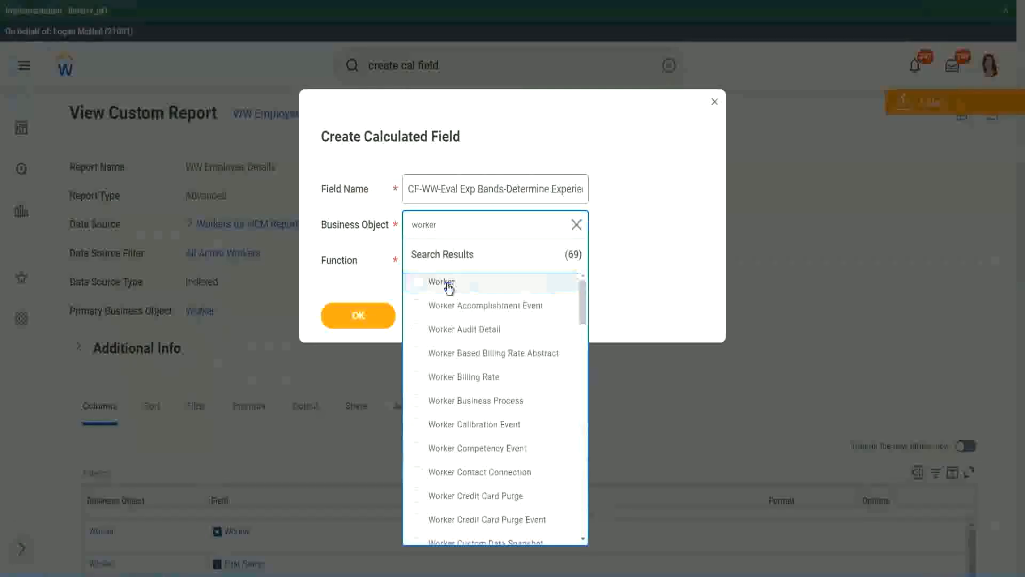
left_click(448, 284)
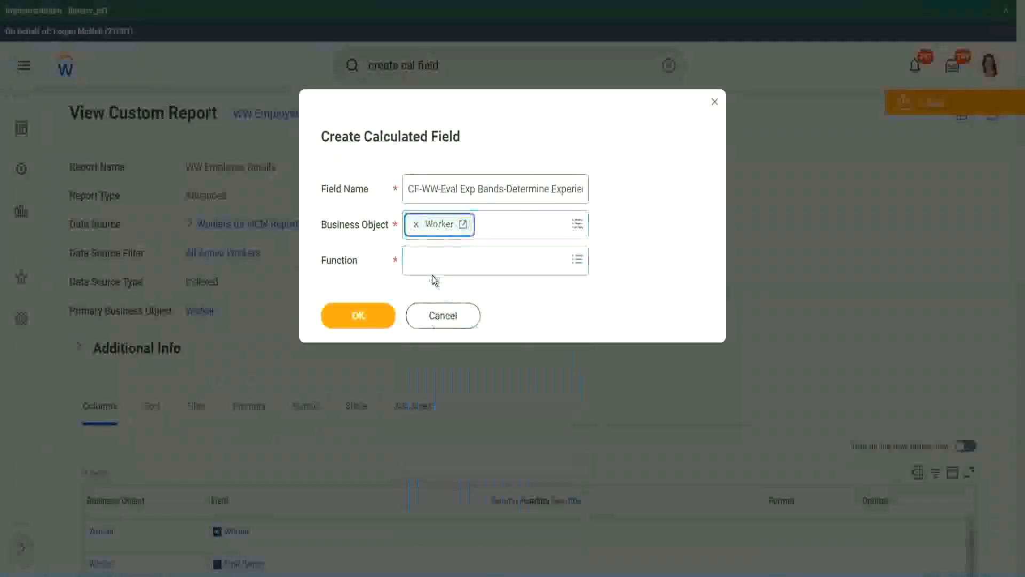
left_click(434, 258)
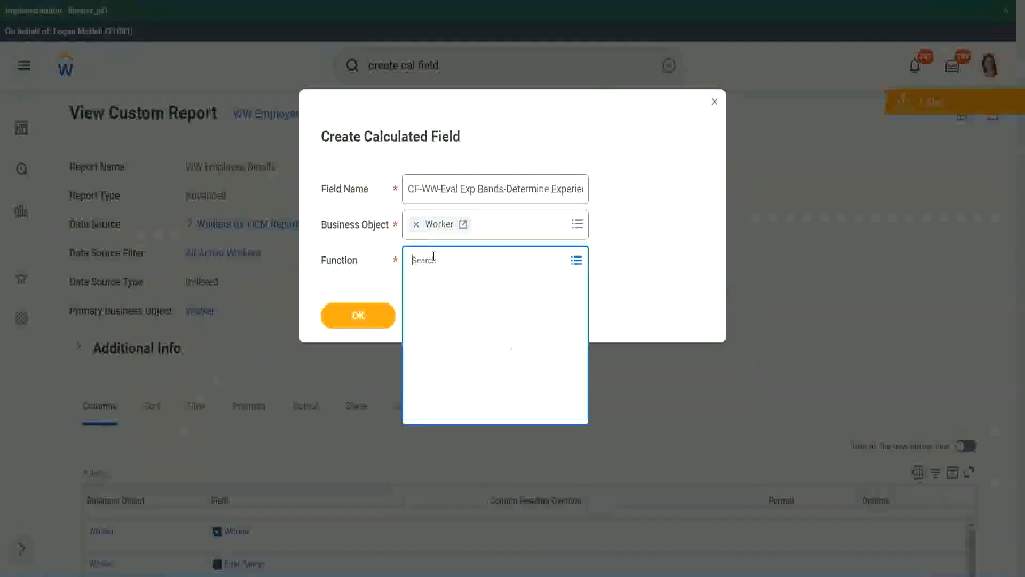
type("eval exp")
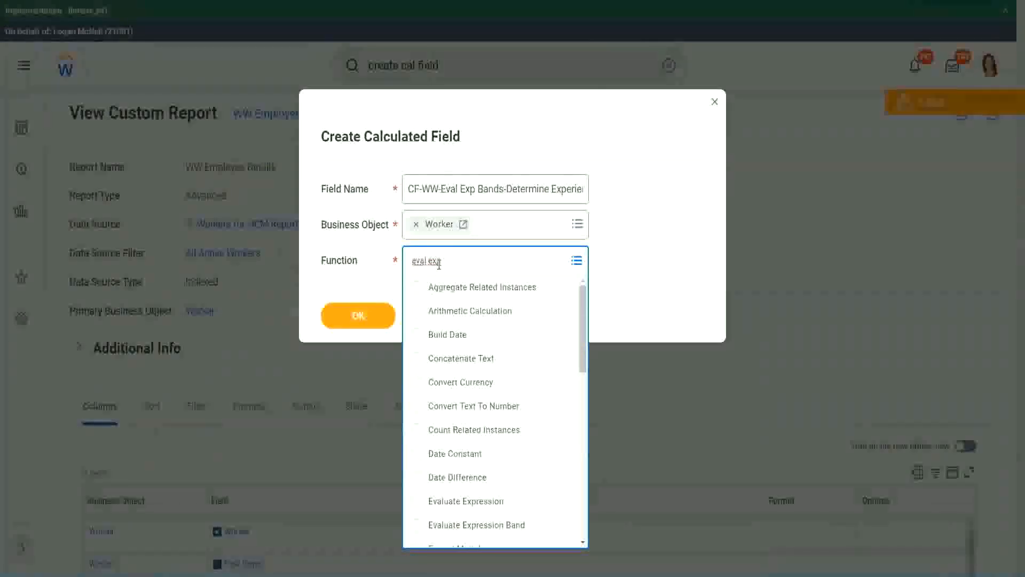
key("Return")
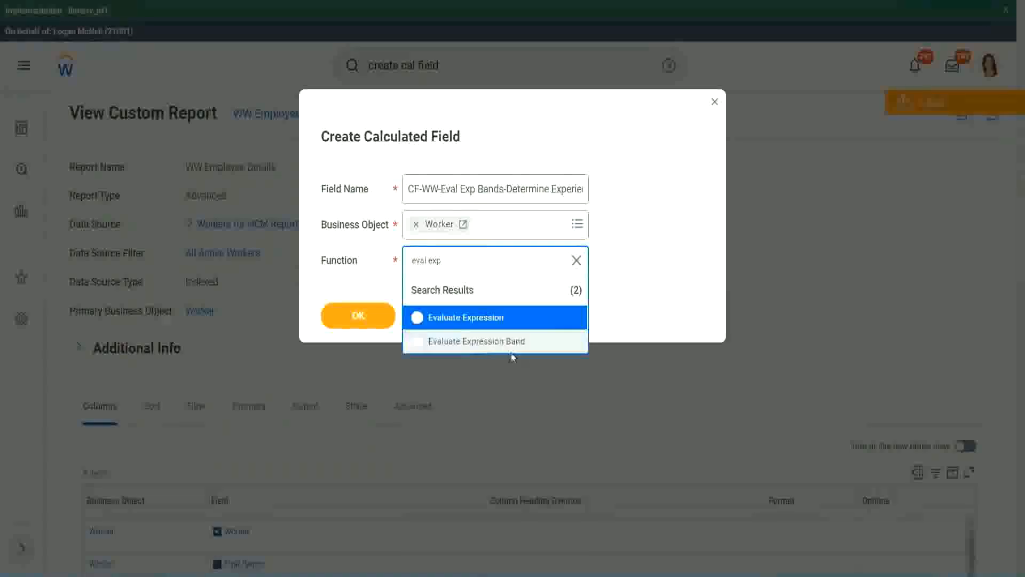
left_click(517, 346)
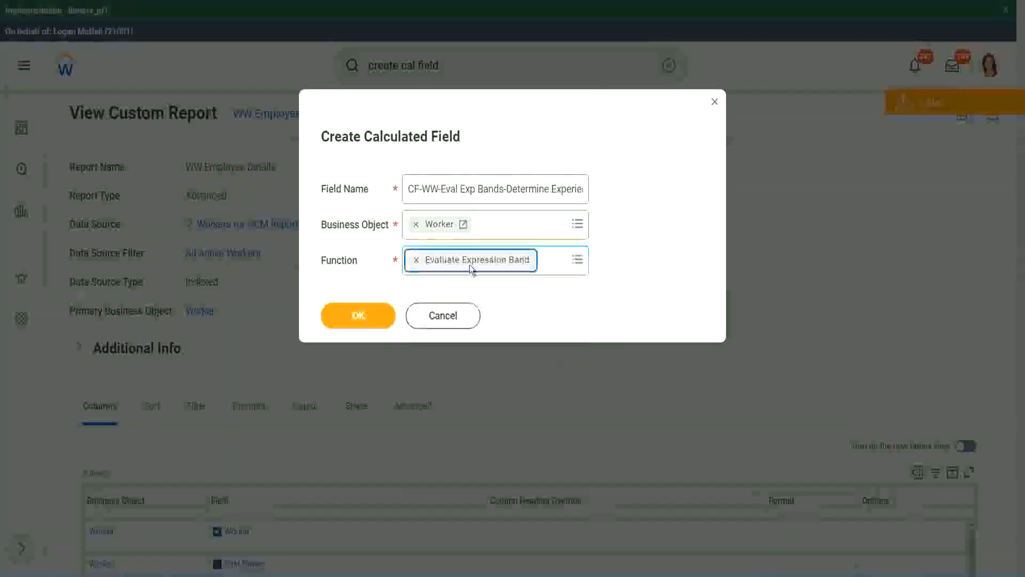
- Shorten "Eval Exp Bands" to "Eval Exp Band" in the field name and proceed to the calculation definition
left_click(504, 189)
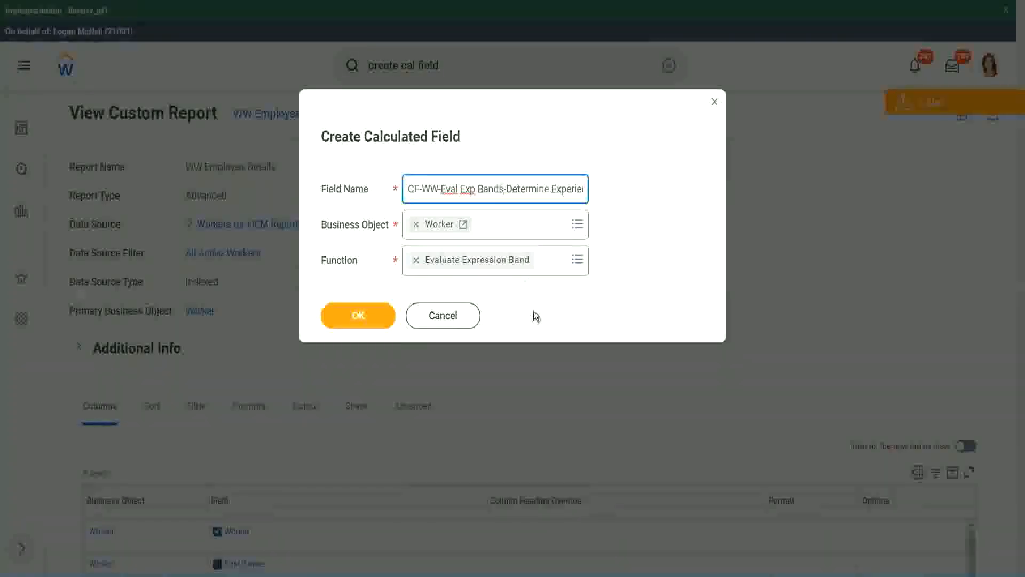
key("BackSpace")
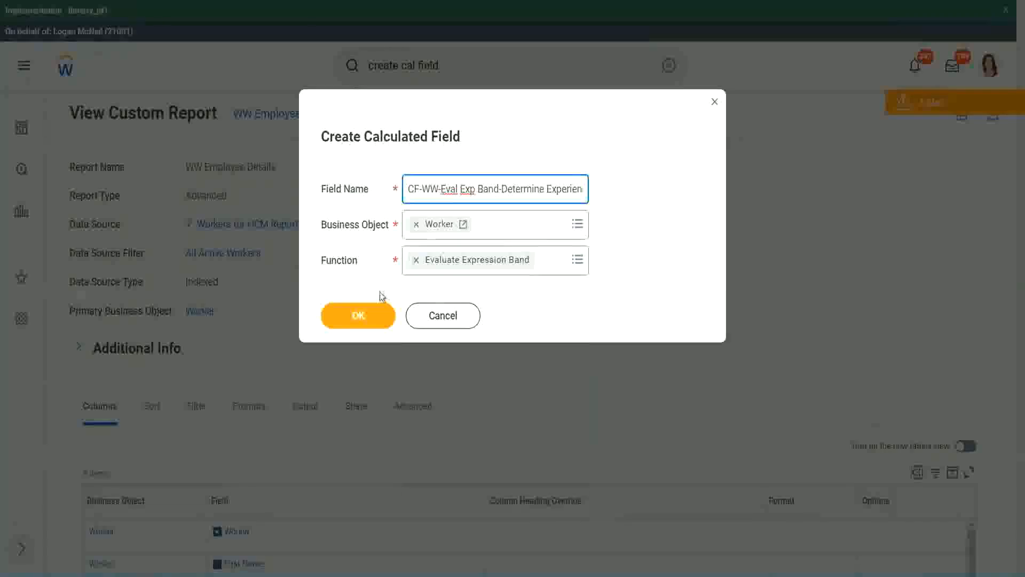
left_click(359, 316)
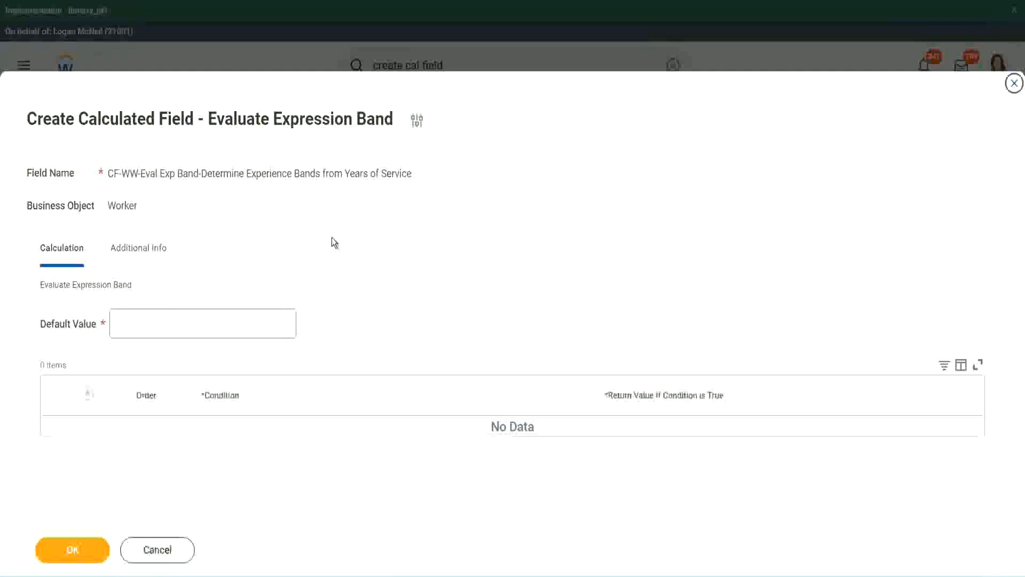
- Enter "-" as the default value and add the first condition row
left_click(149, 329)
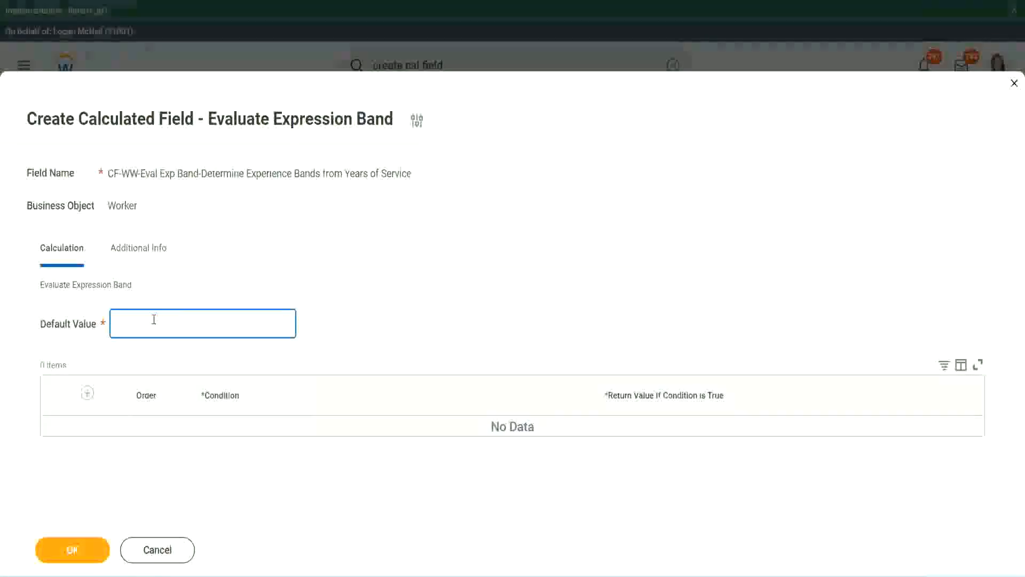
type("N")
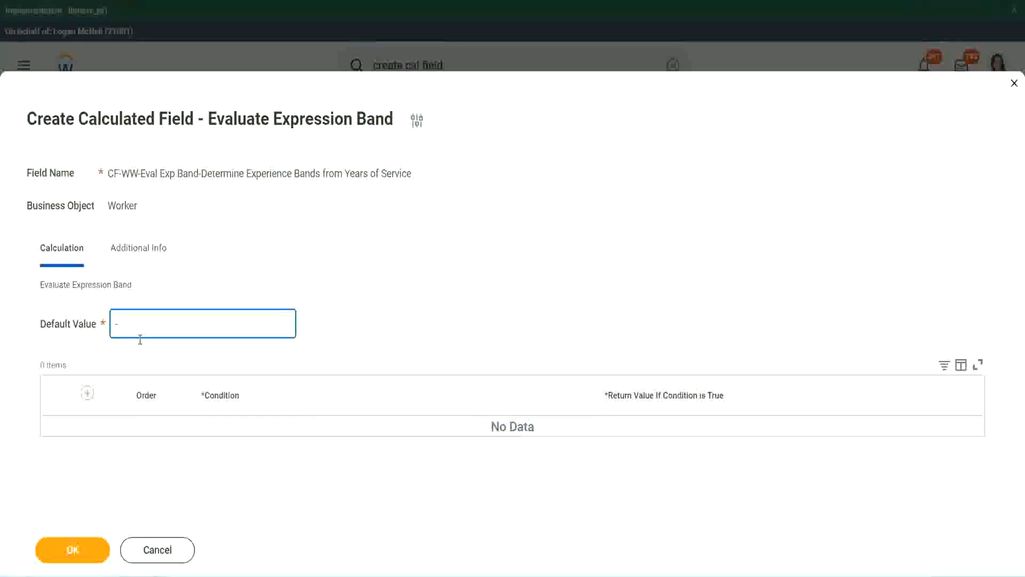
key("Tab")
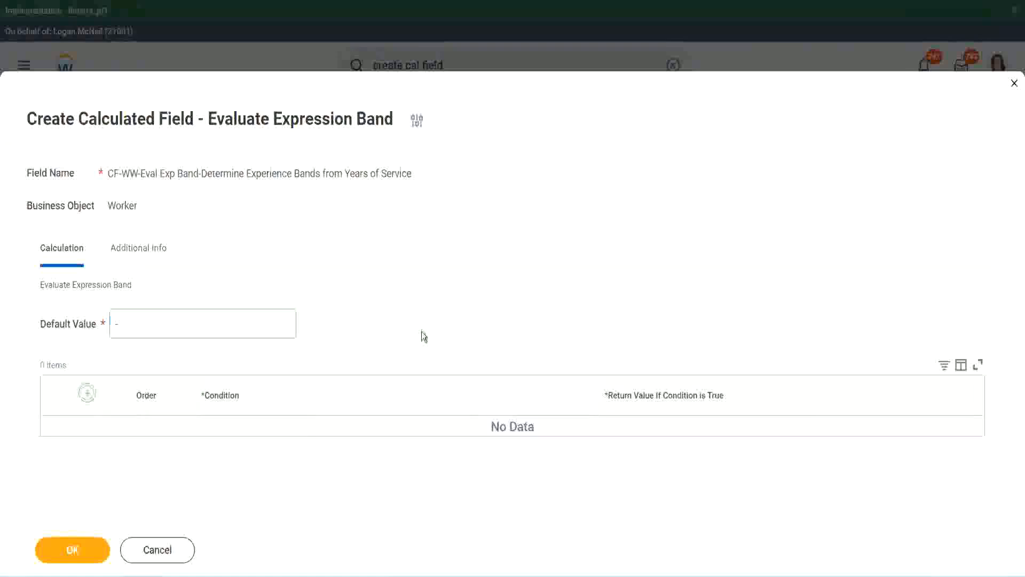
key("Return")
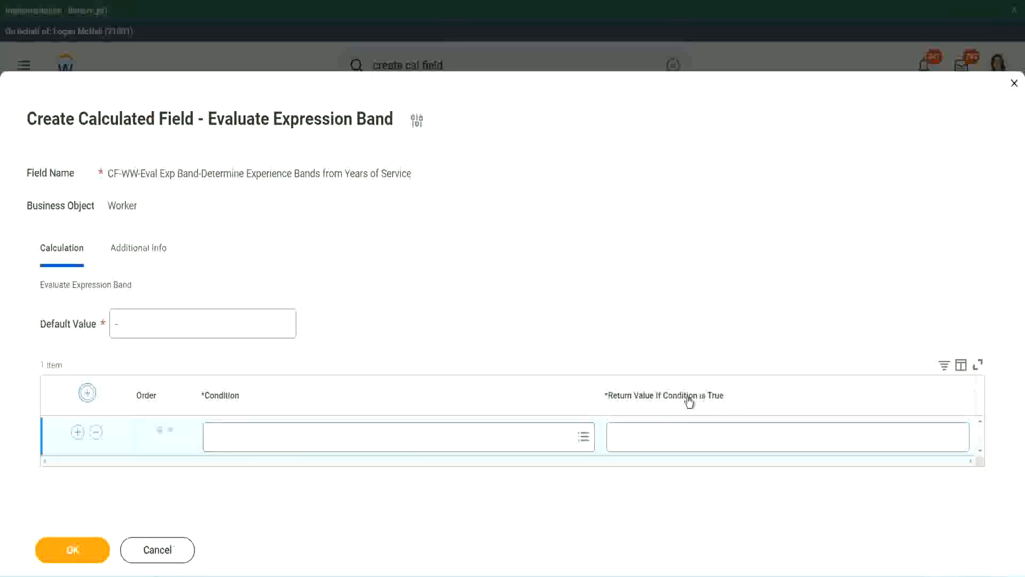
left_click(667, 436)
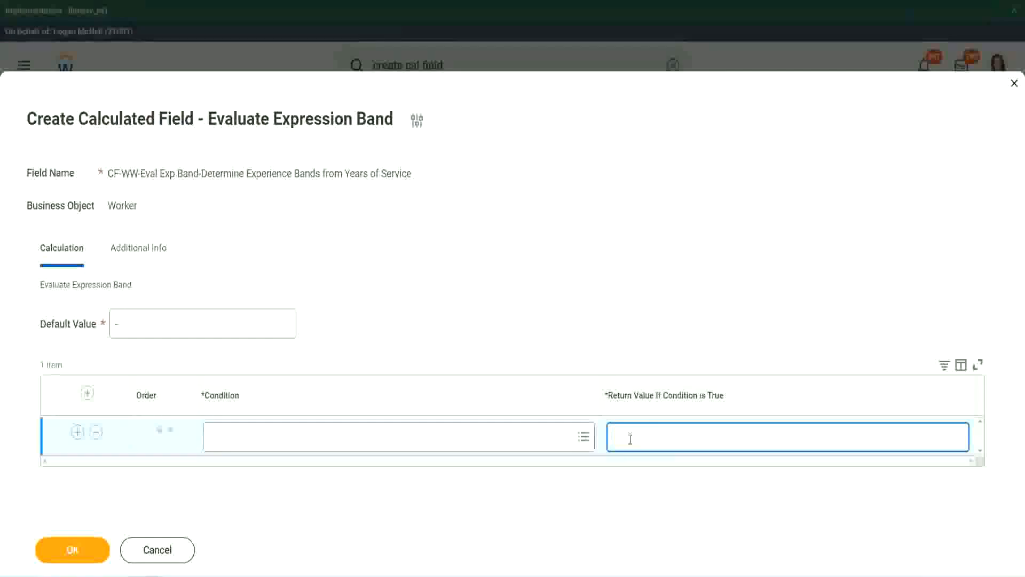
type("adkadjaidjaidjai")
key("BackSpace")
key("BackSpace")
key("BackSpace")
key("BackSpace")
key("BackSpace")
key("BackSpace")
key("BackSpace")
key("BackSpace")
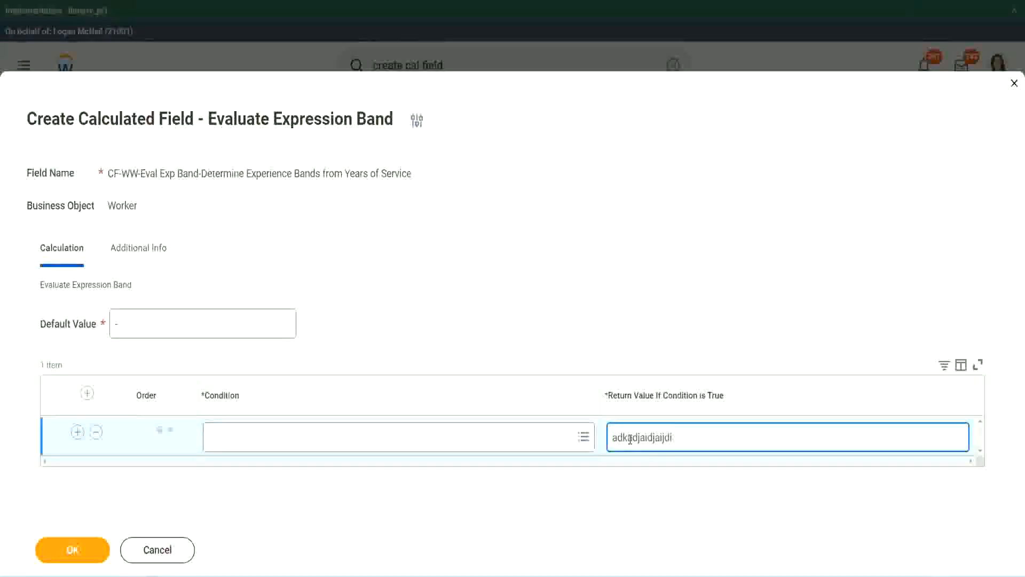
key("BackSpace")
key("BackSpace")
key("BackSpace")
key("BackSpace")
key("BackSpace")
key("BackSpace")
key("BackSpace")
key("BackSpace")
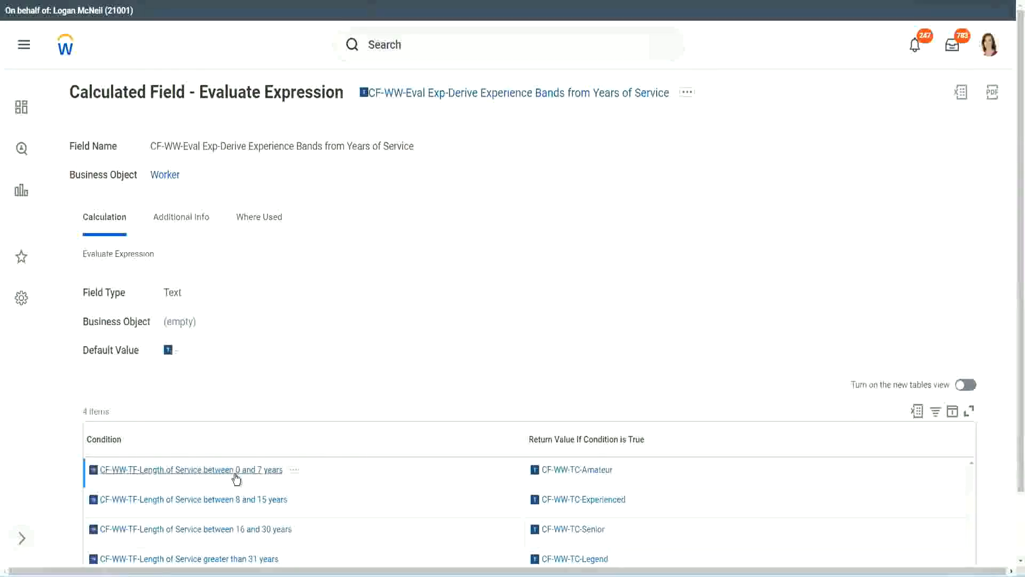
- Copy CF-WW-TF-Length of Service between 0 and 7 years from the existing Evaluate Expression field into the first row's condition, with return value Amateur
right_click(236, 477)
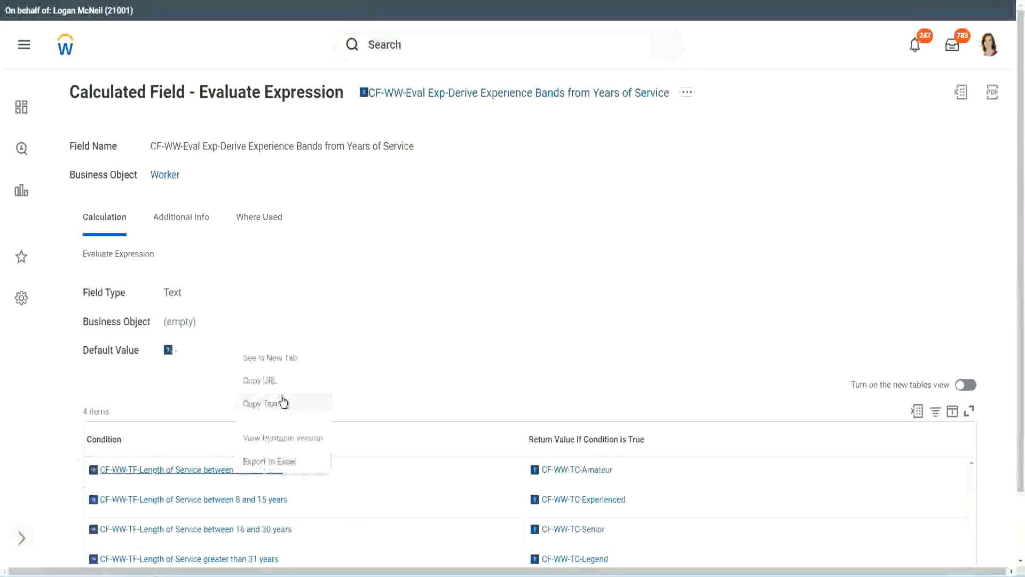
left_click(276, 406)
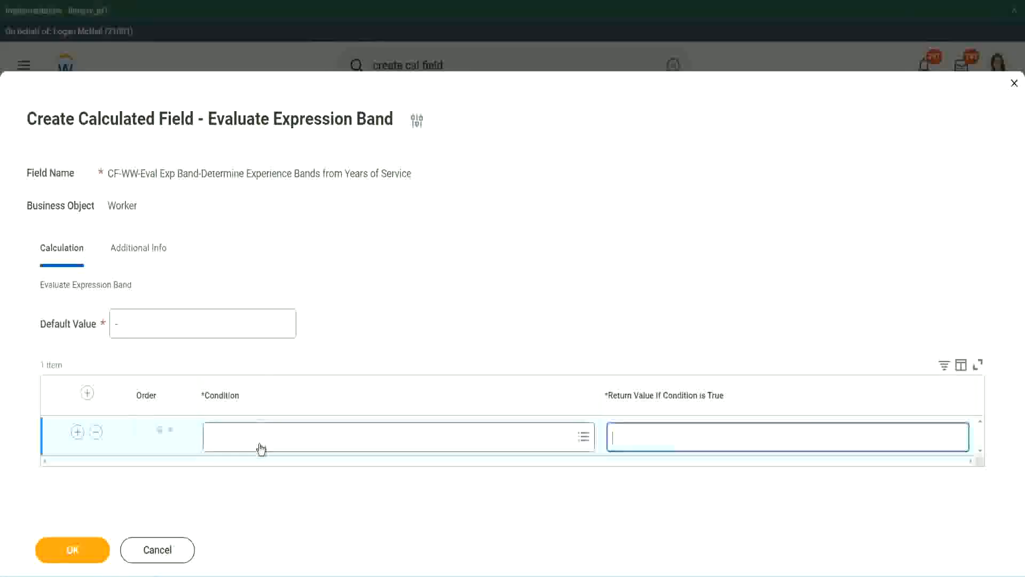
left_click(259, 443)
key("ctrl+v")
key("Return")
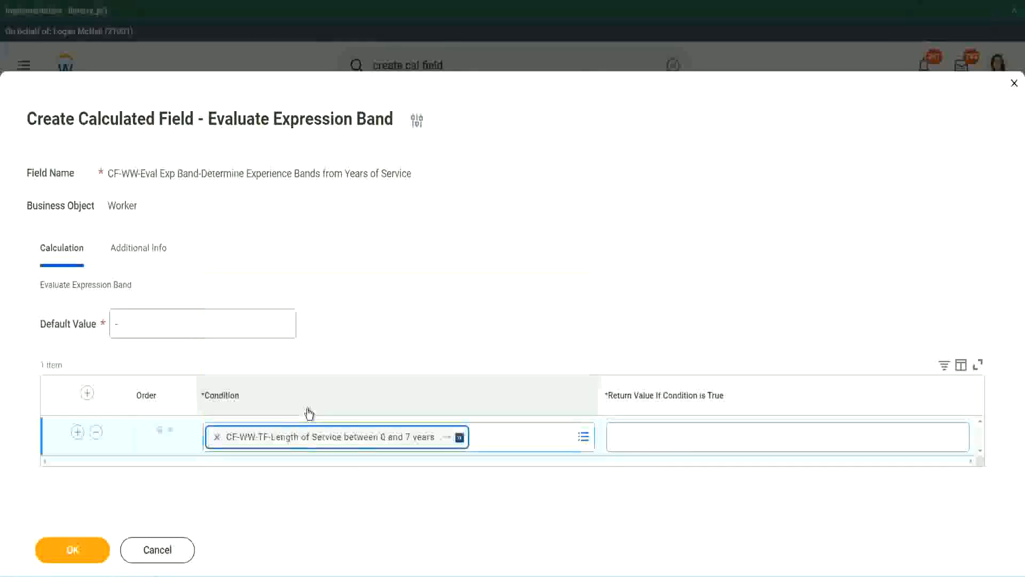
left_click(649, 428)
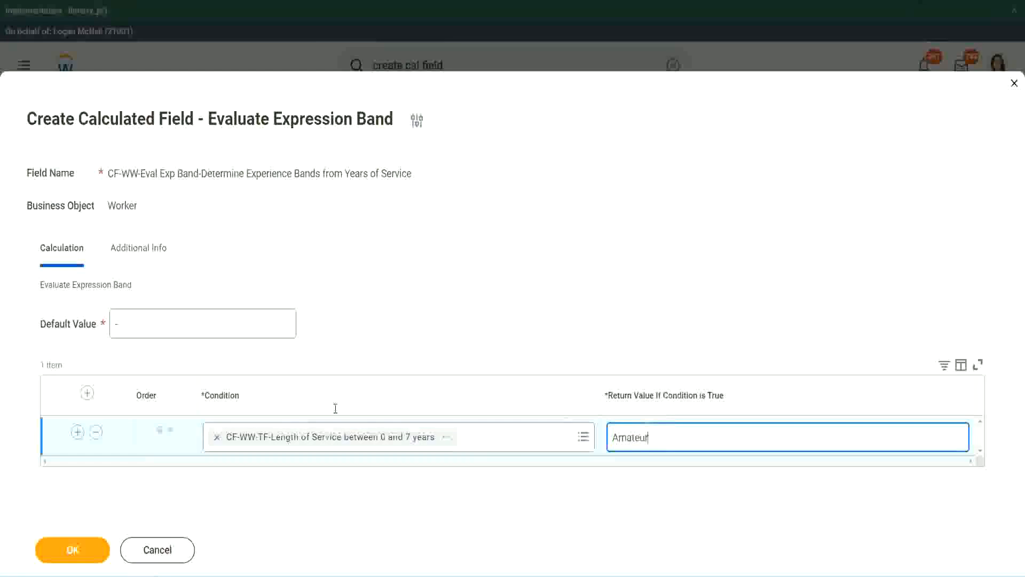
- Add three more empty condition rows below the Amateur row
left_click(77, 432)
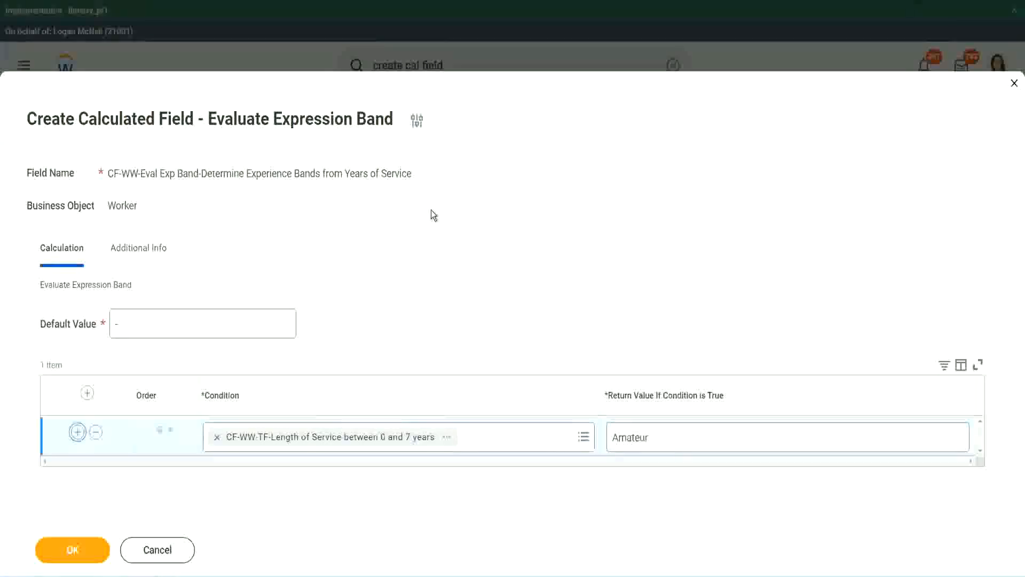
left_click(77, 471)
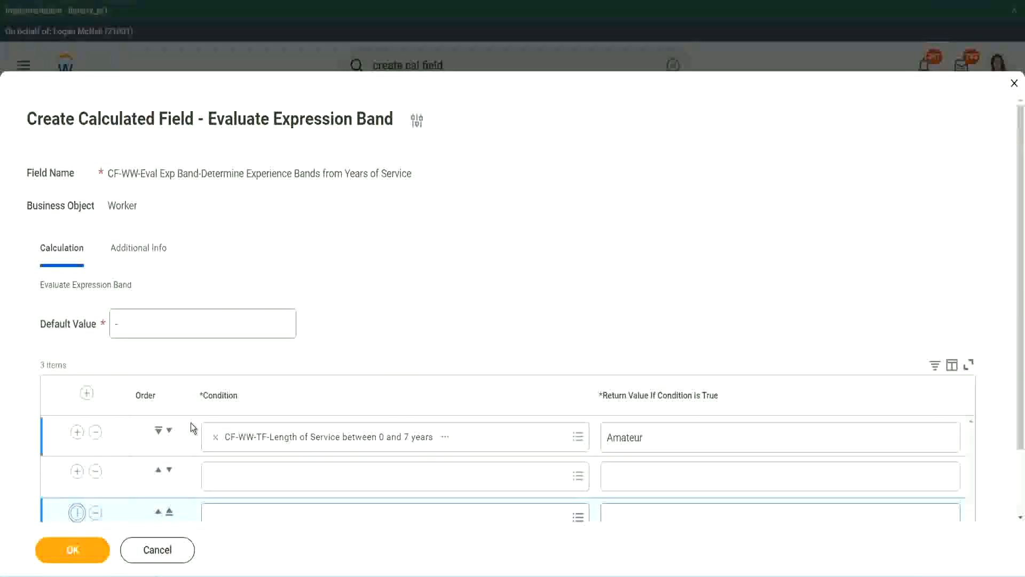
scroll(191, 423, "down", 2)
left_click(77, 435)
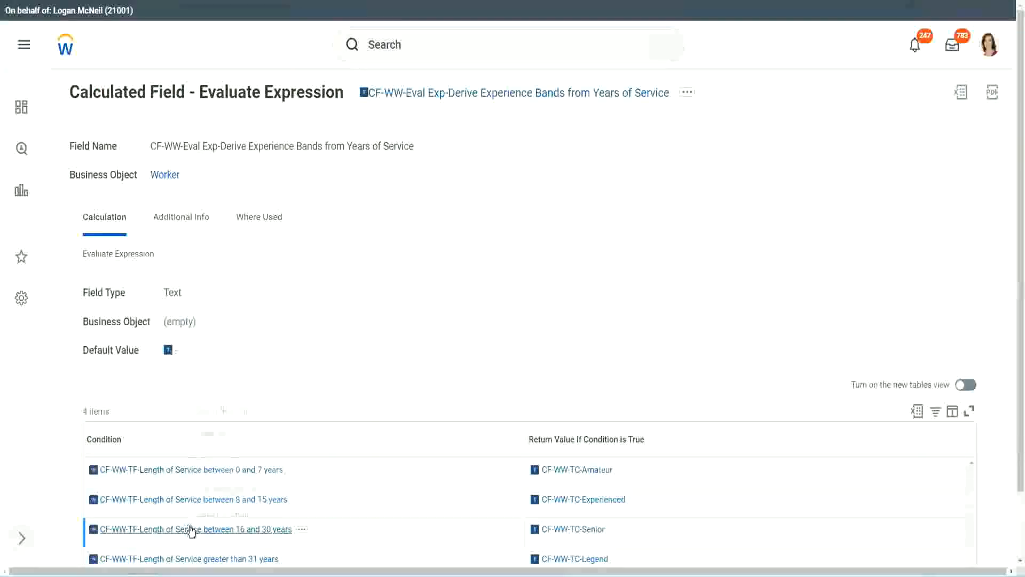
- Copy CF-WW-TF-Length of Service between 16 and 30 years into the second row's condition and move that row down one position
right_click(192, 527)
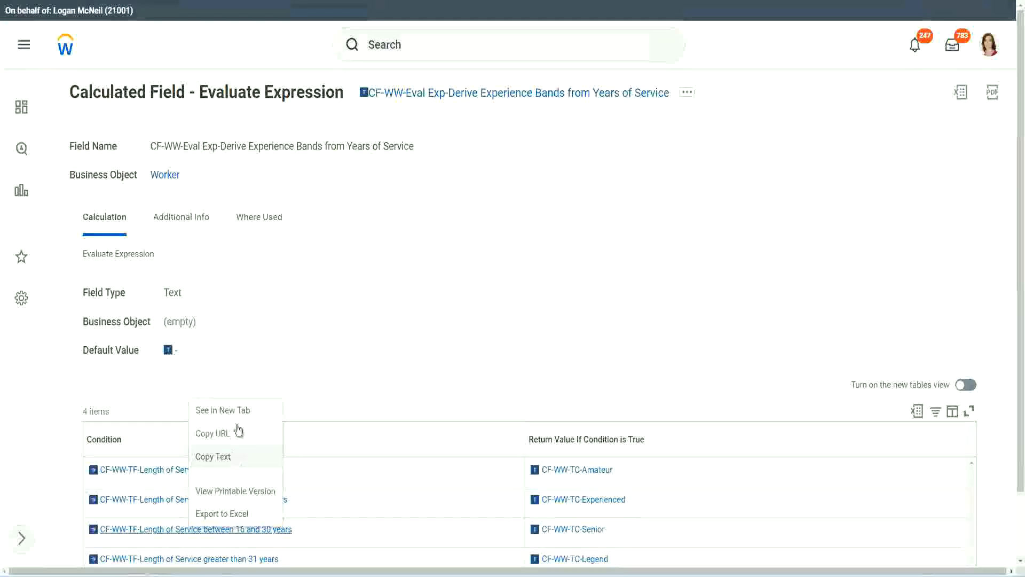
left_click(233, 430)
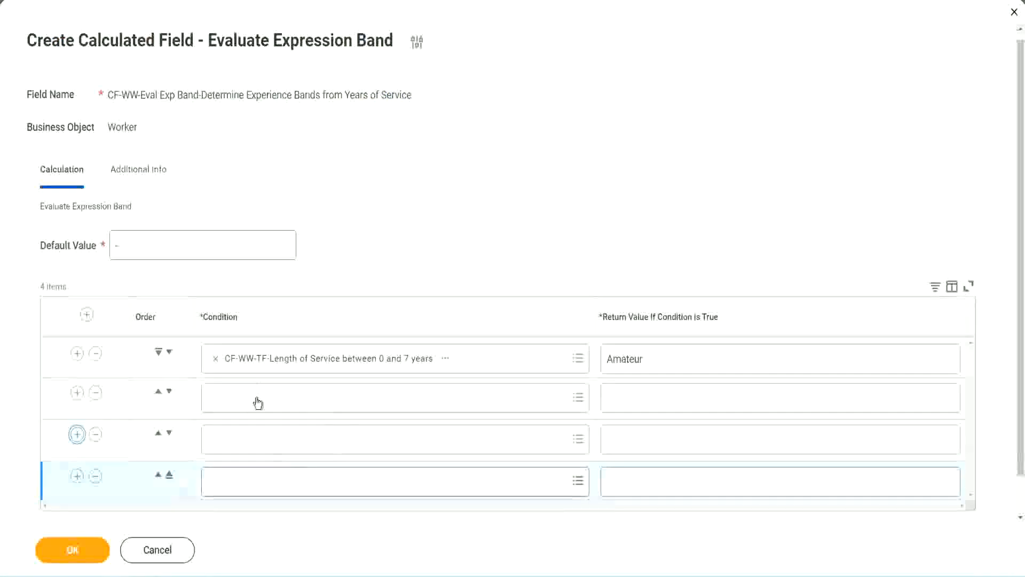
left_click(257, 400)
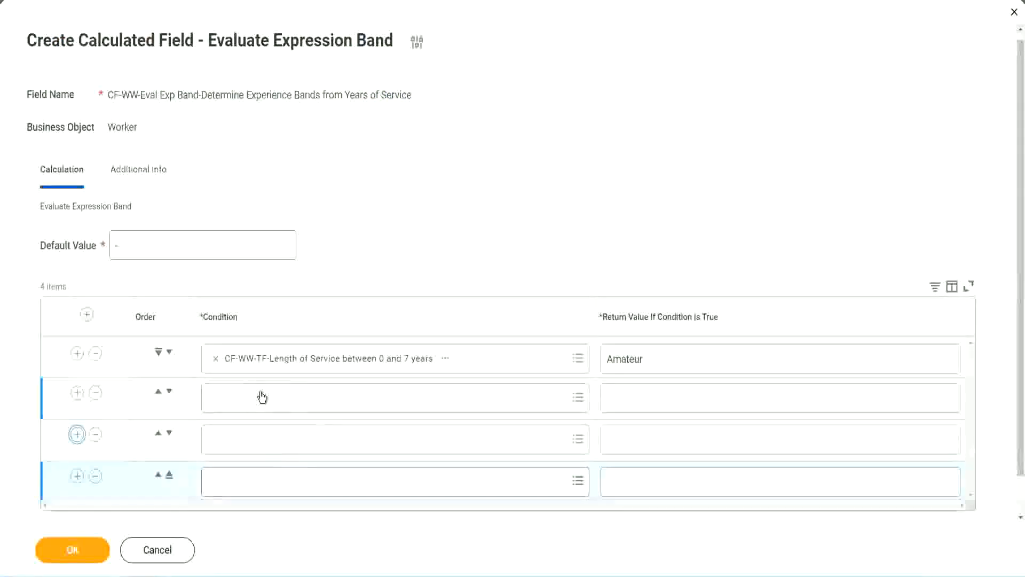
key("ctrl+v")
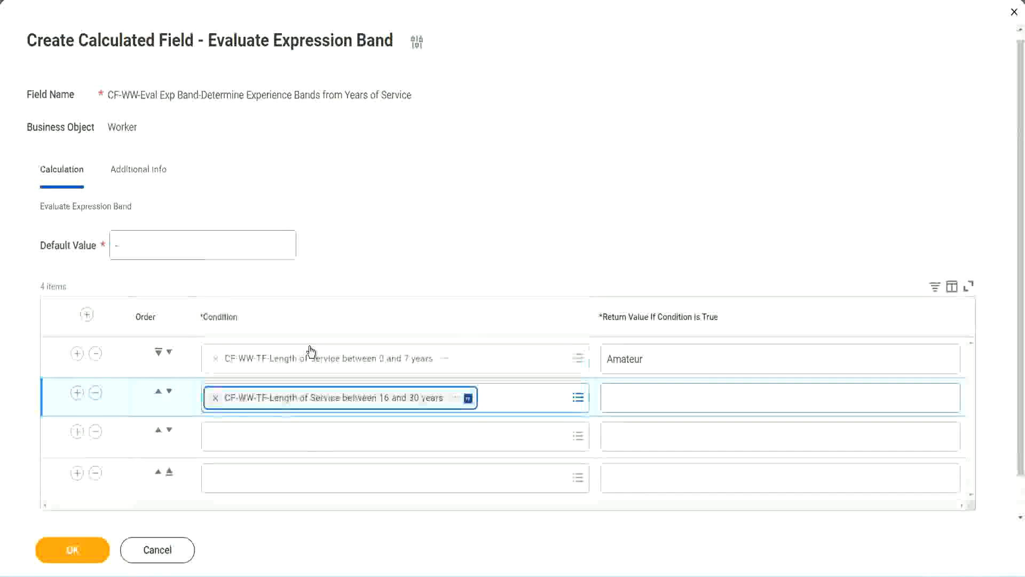
left_click(169, 391)
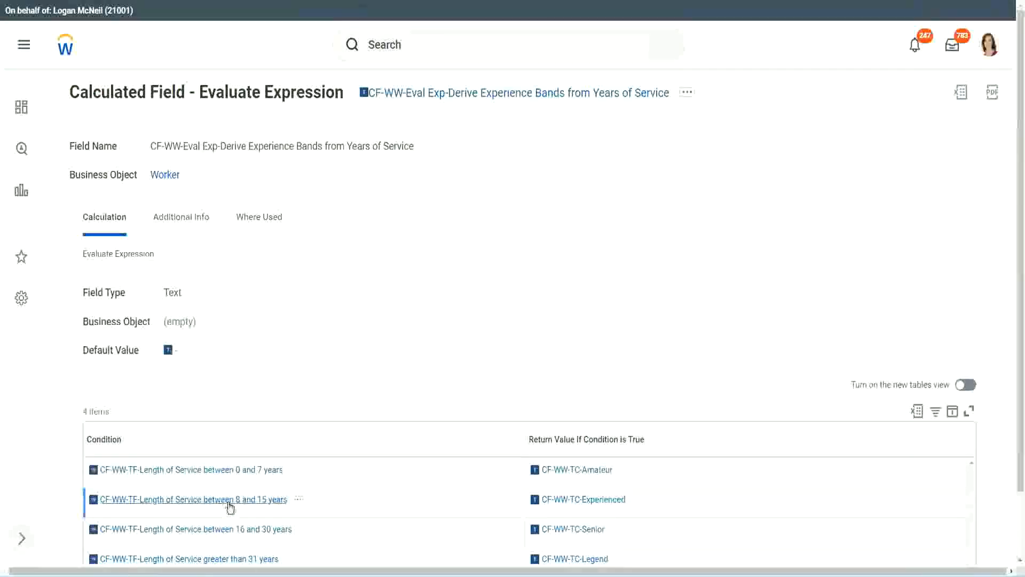
- Copy CF-WW-TF-Length of Service between 8 and 15 years from the existing Evaluate Expression field into the second row's condition
right_click(231, 505)
left_click(240, 432)
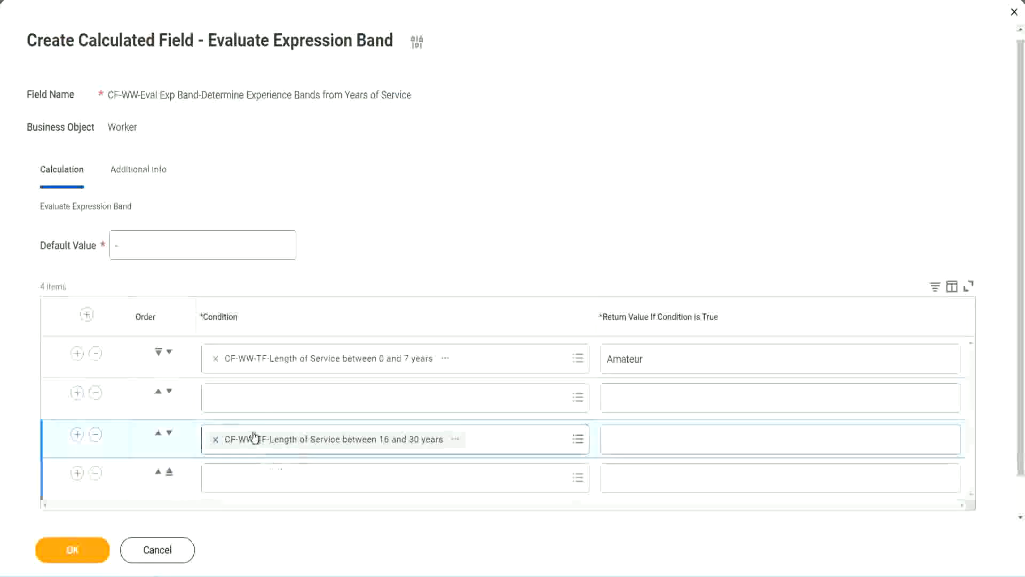
left_click(257, 408)
key("ctrl+v")
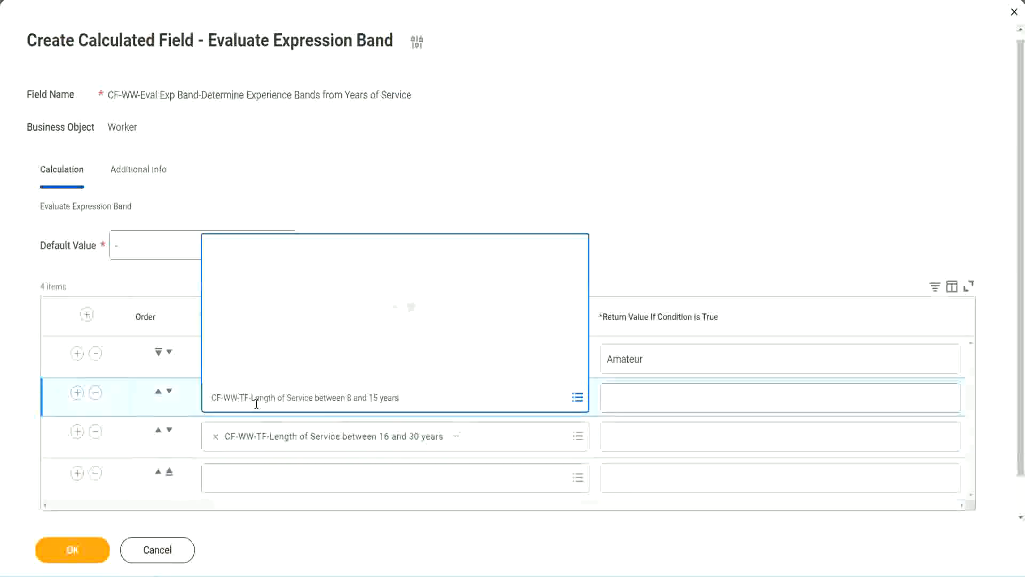
key("Return")
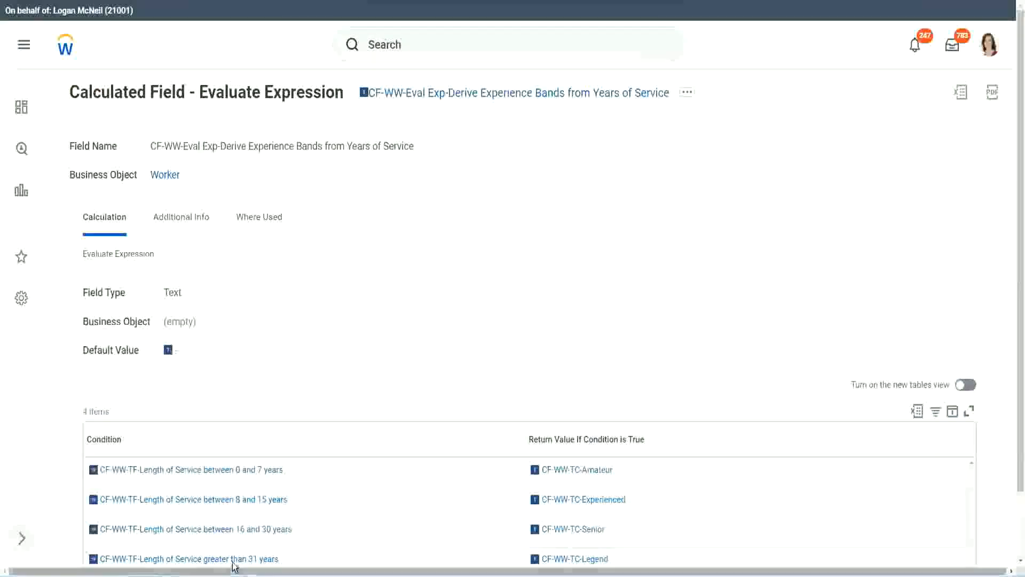
- Copy CF-WW-TF-Length of Service greater than 31 years from the existing field into the fourth row's condition, with return value Legend
right_click(293, 531)
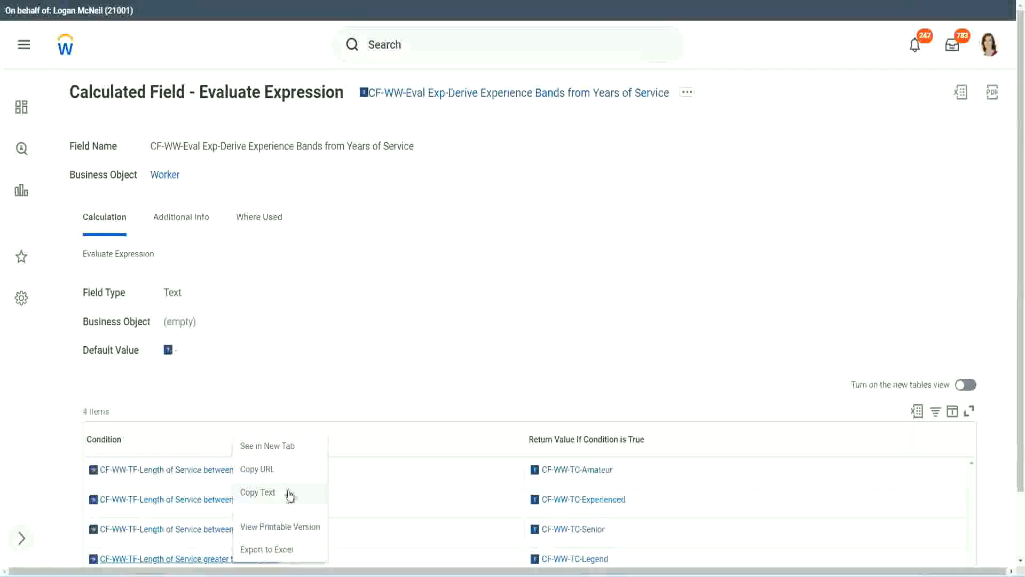
left_click(291, 492)
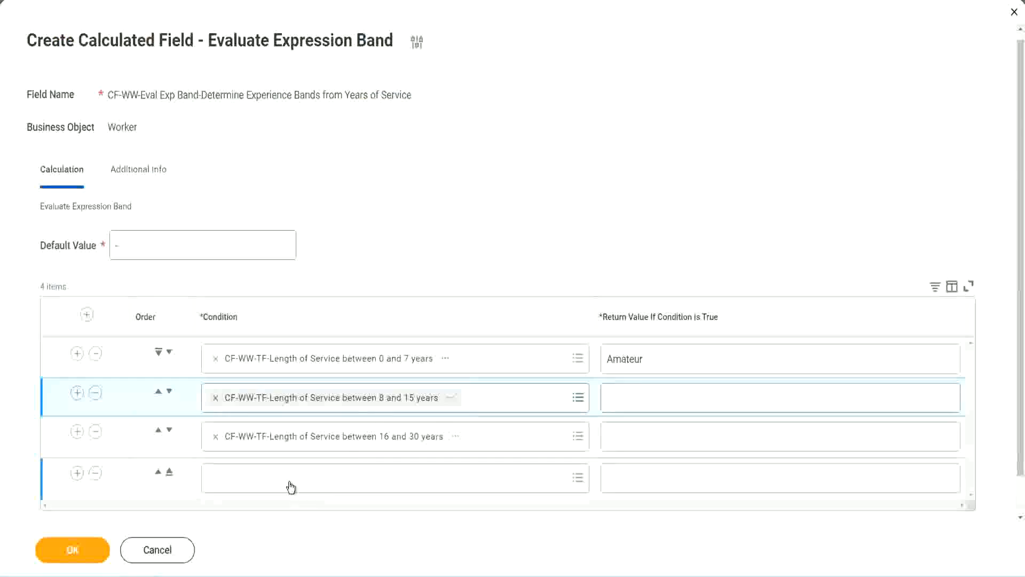
left_click(291, 487)
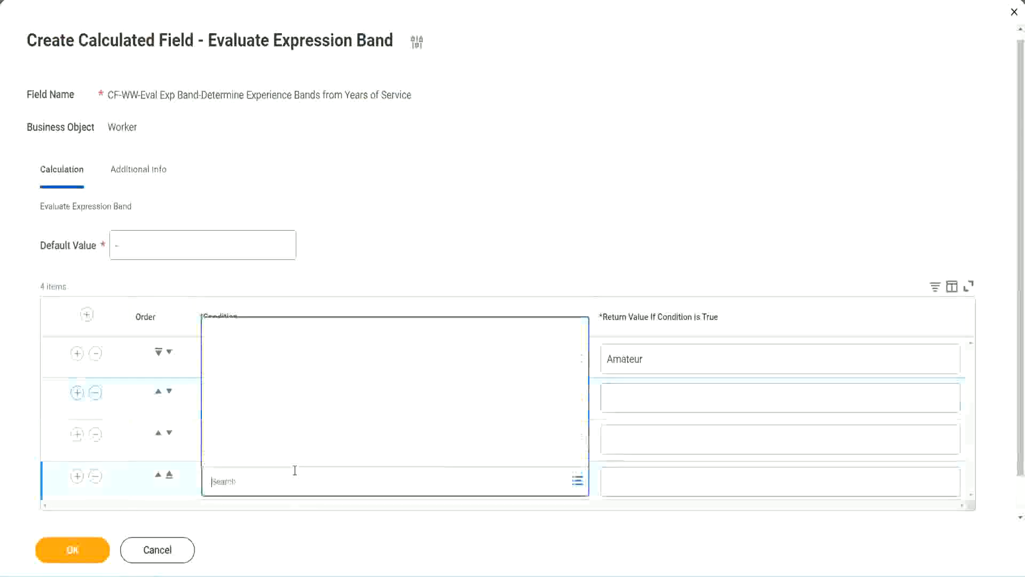
key("ctrl+v")
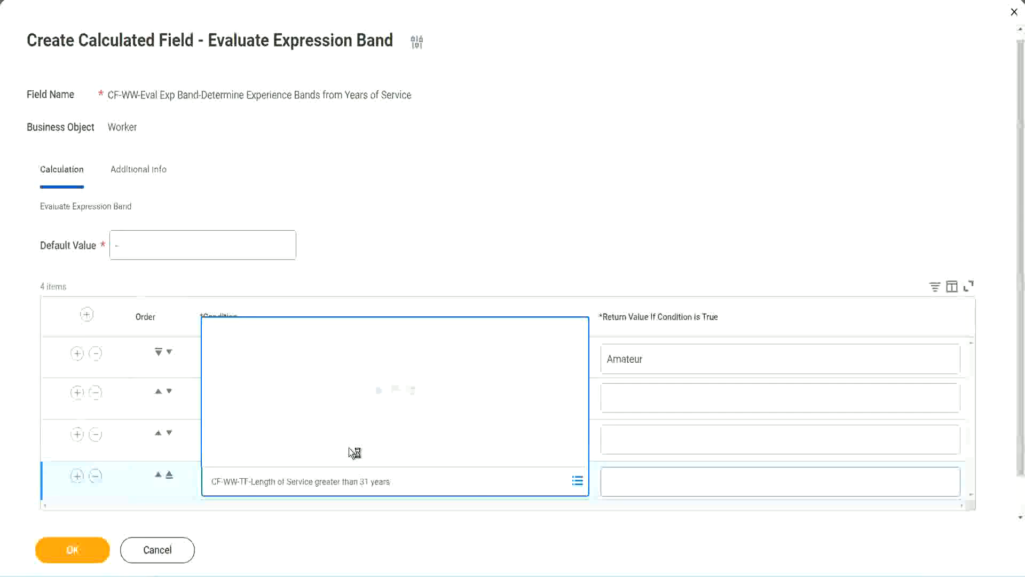
left_click(674, 480)
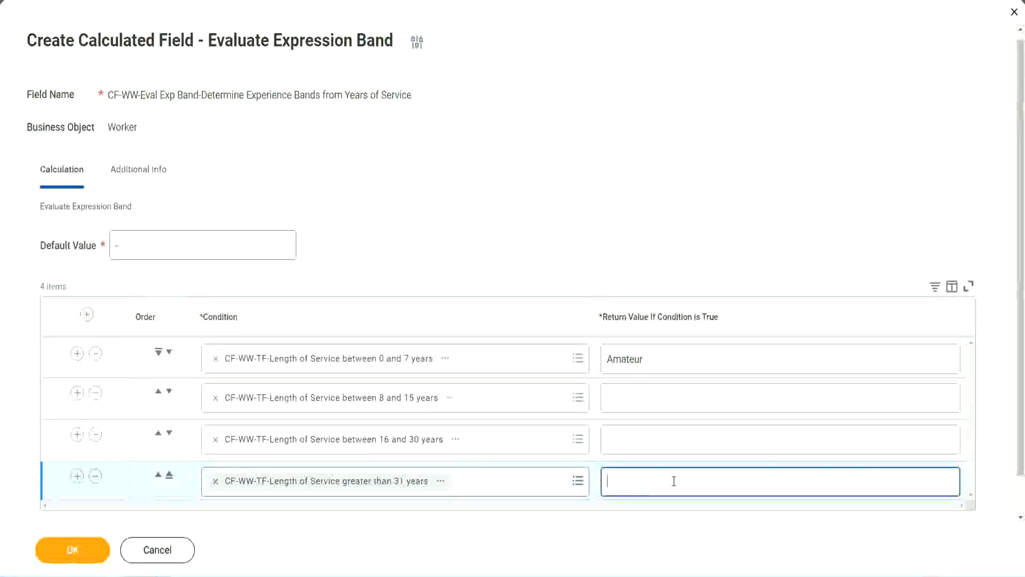
type("Le")
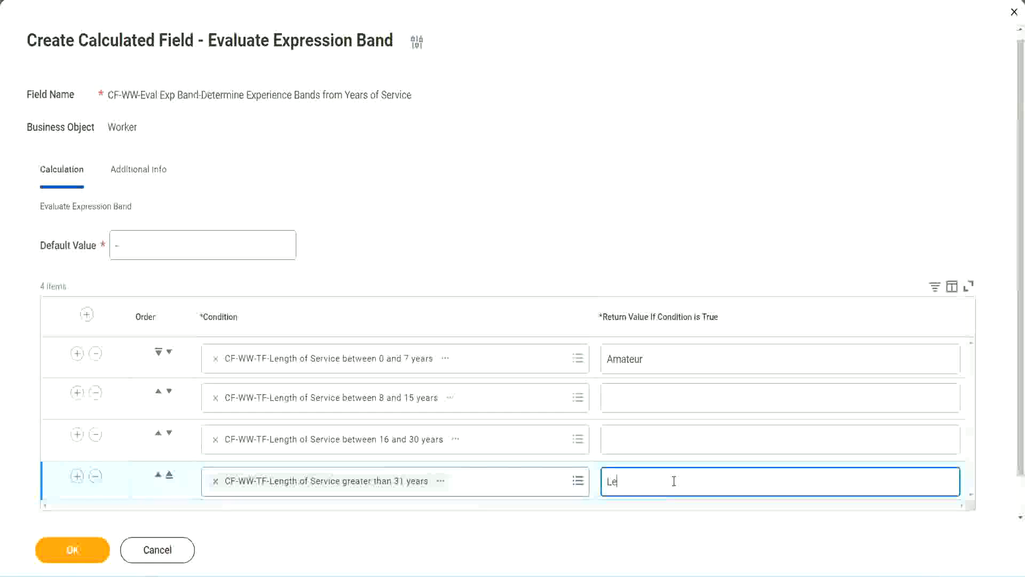
type("gend")
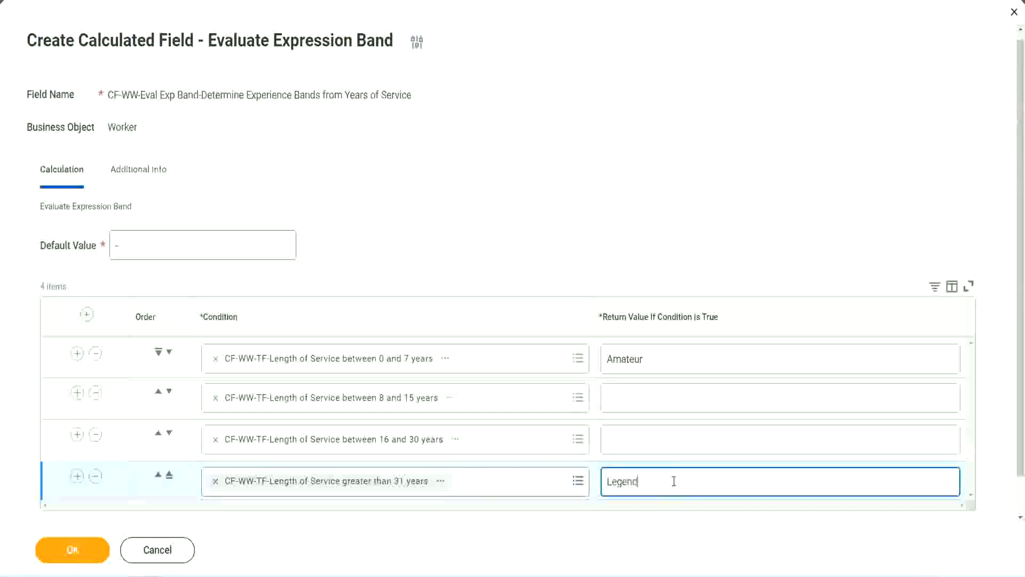
- Set the return values to Senior for 16 to 30 years and Experienced for 8 to 15 years, and save the calculated field
left_click(630, 438)
type("Senior")
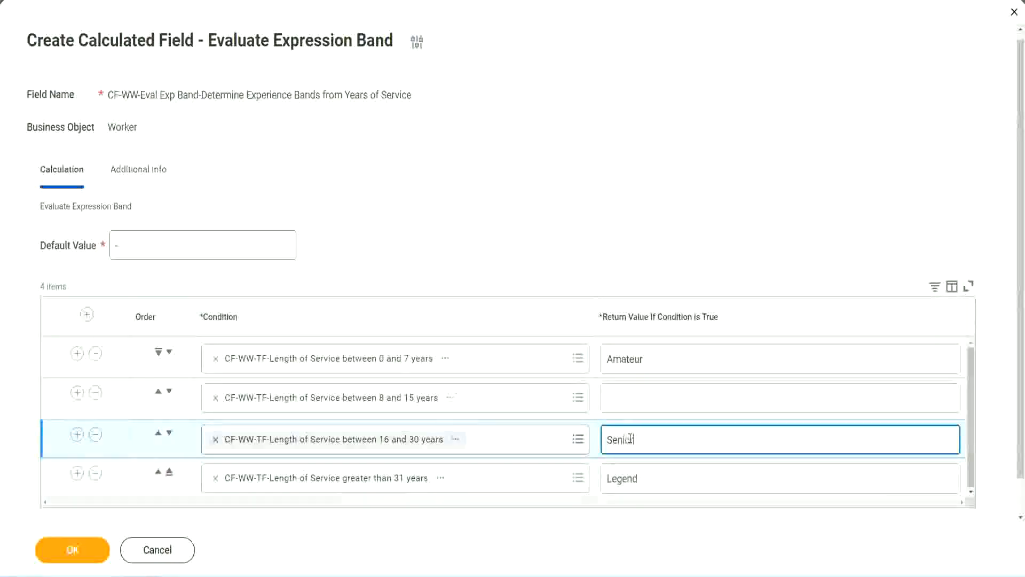
left_click(647, 399)
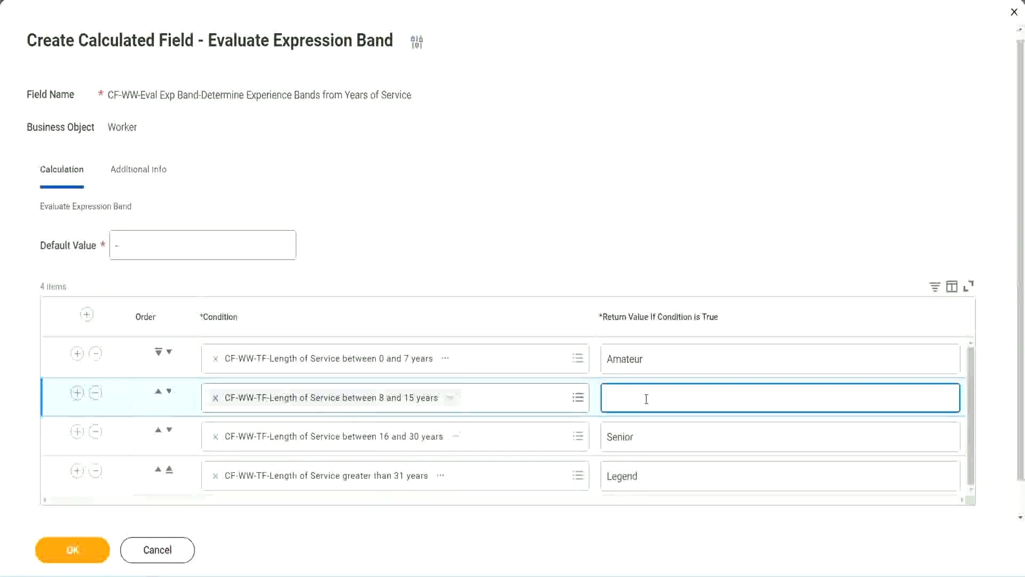
type("Experienced")
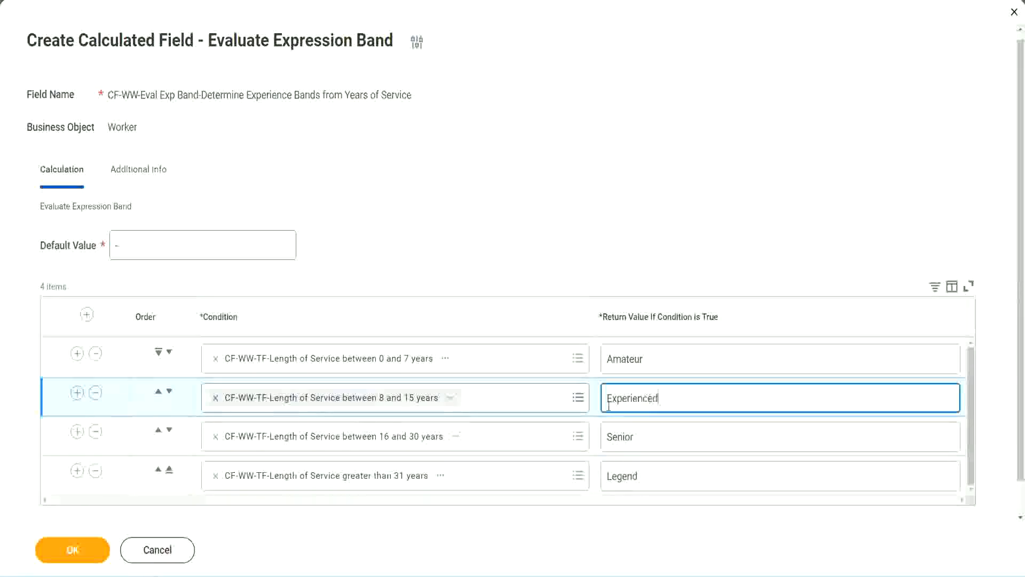
left_click(102, 540)
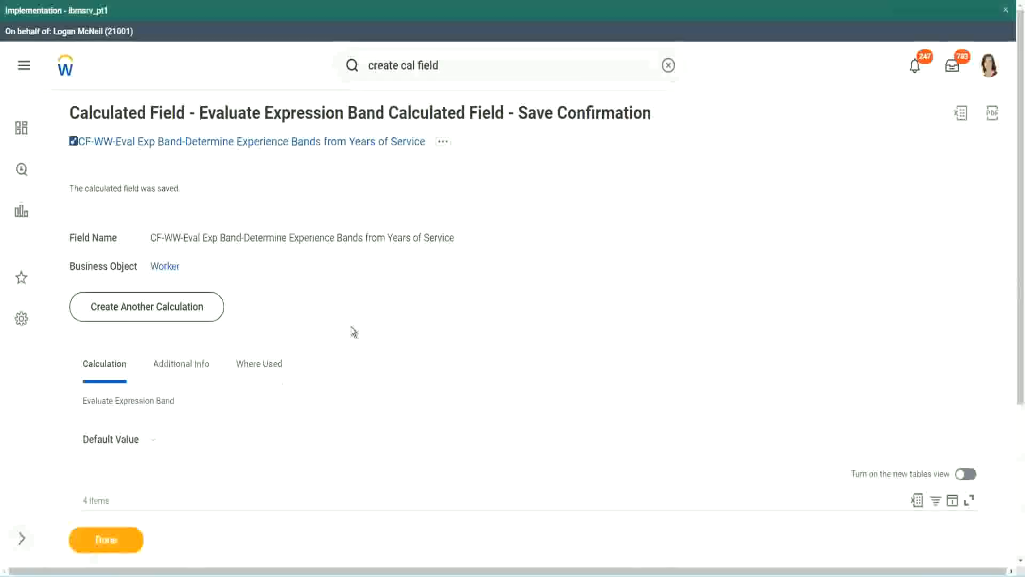
- Check the return value of each condition in the saved field and copy the calculated field's name
scroll(351, 326, "down", 3)
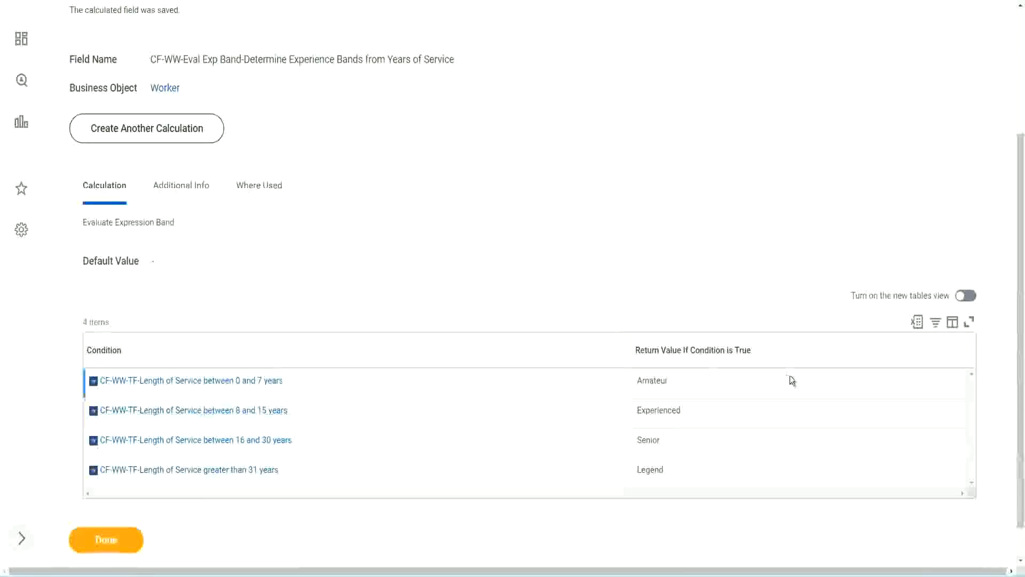
double_click(652, 380)
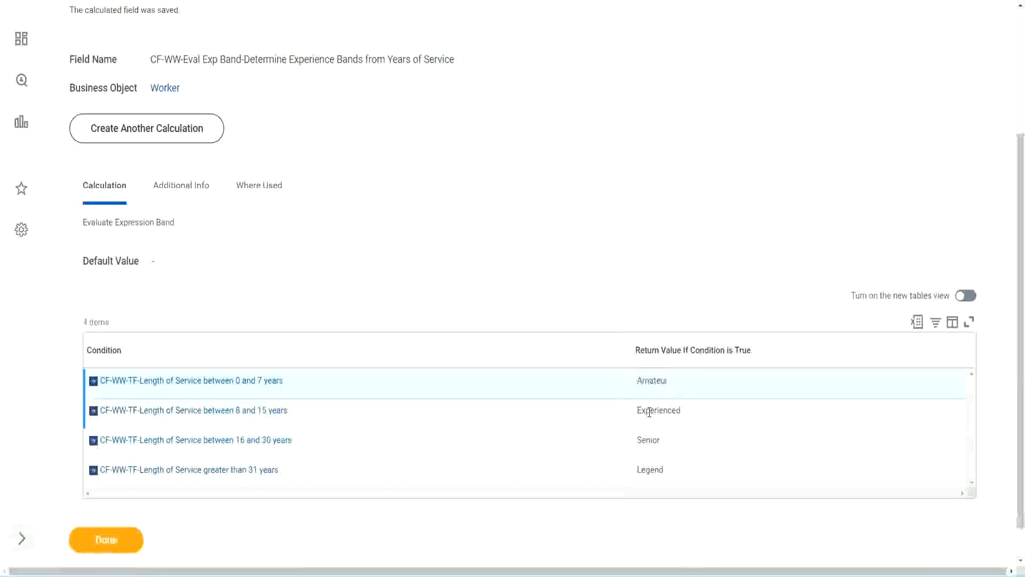
double_click(650, 411)
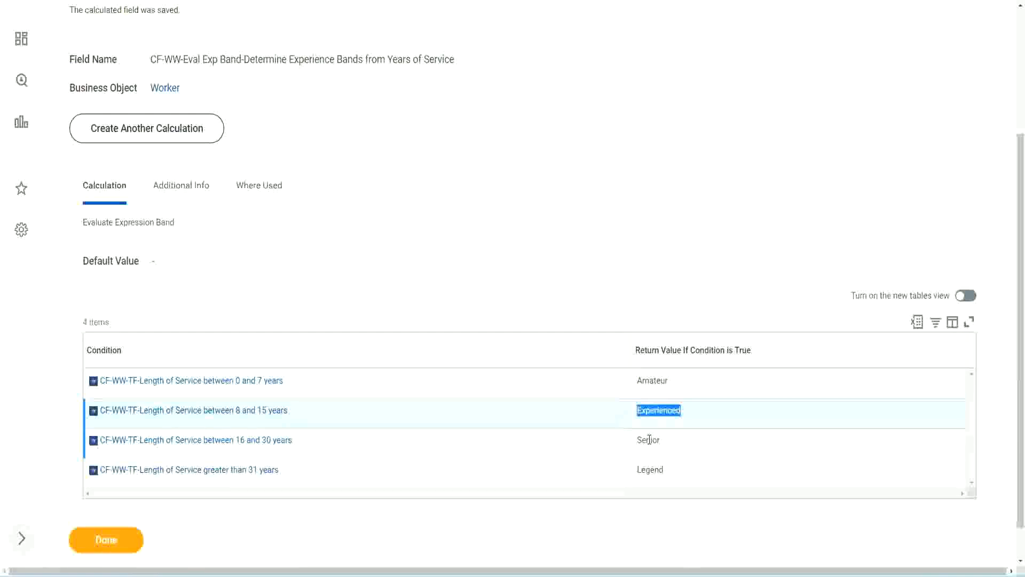
double_click(649, 439)
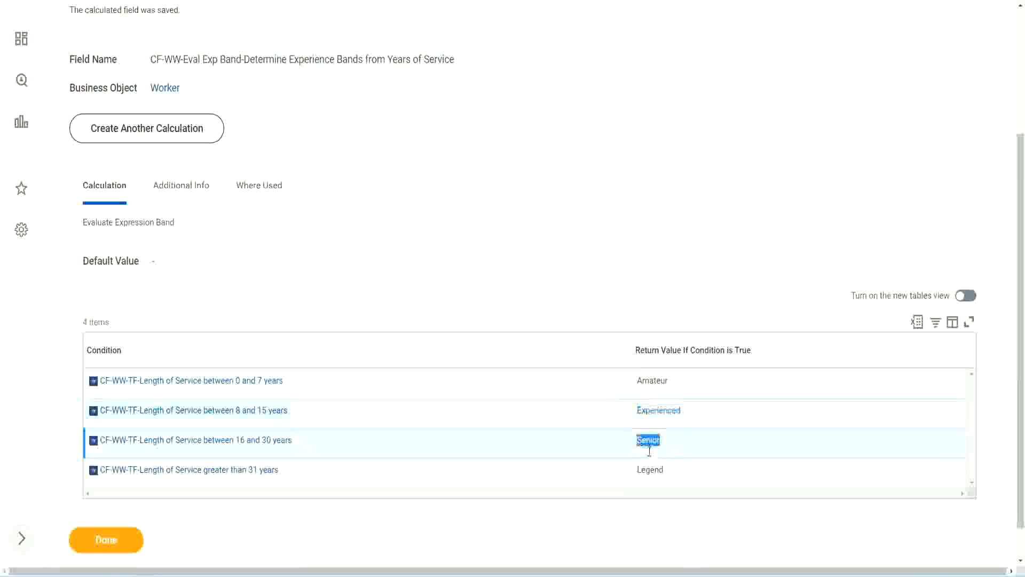
left_click(652, 468)
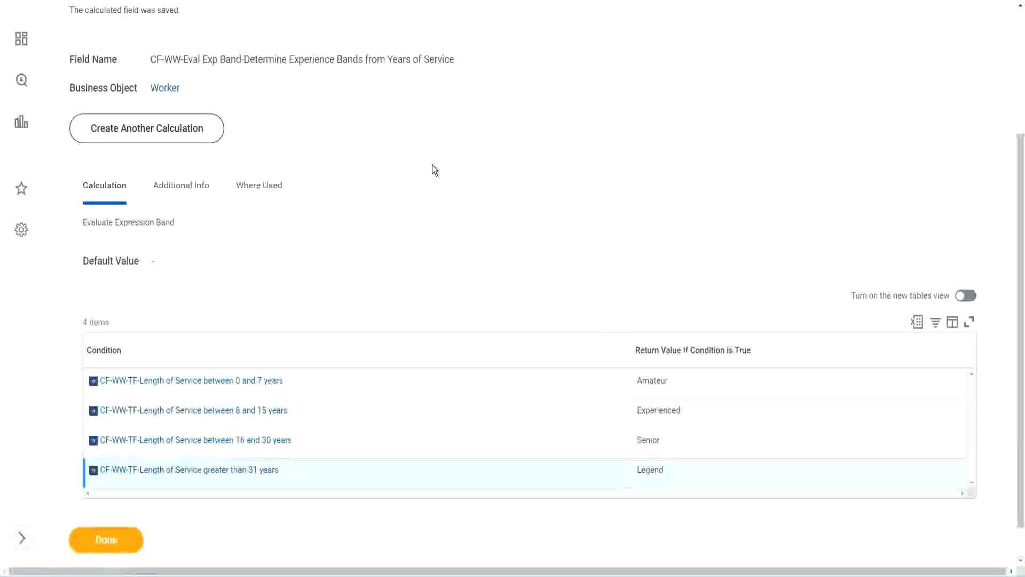
scroll(432, 165, "up", 3)
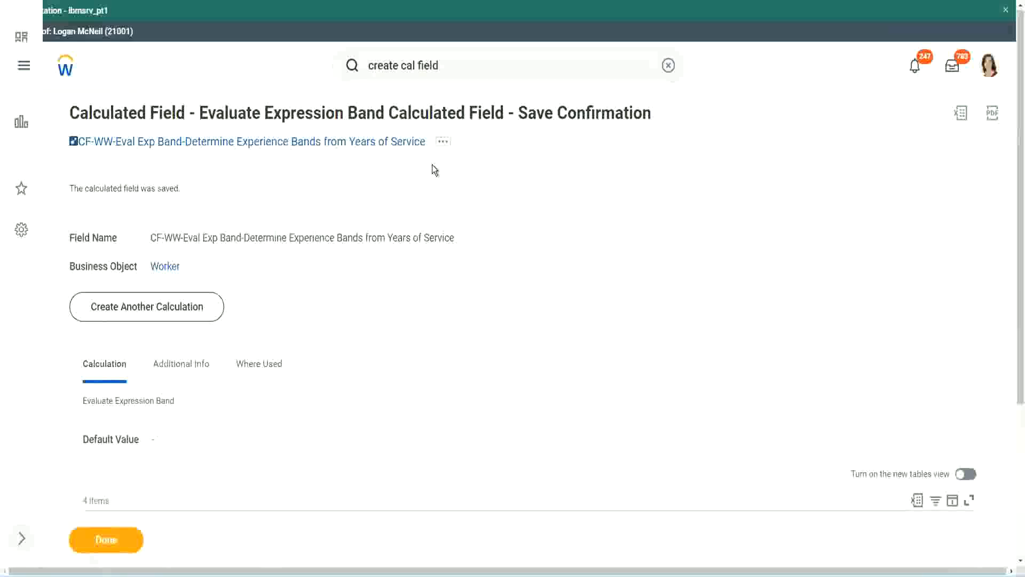
right_click(336, 146)
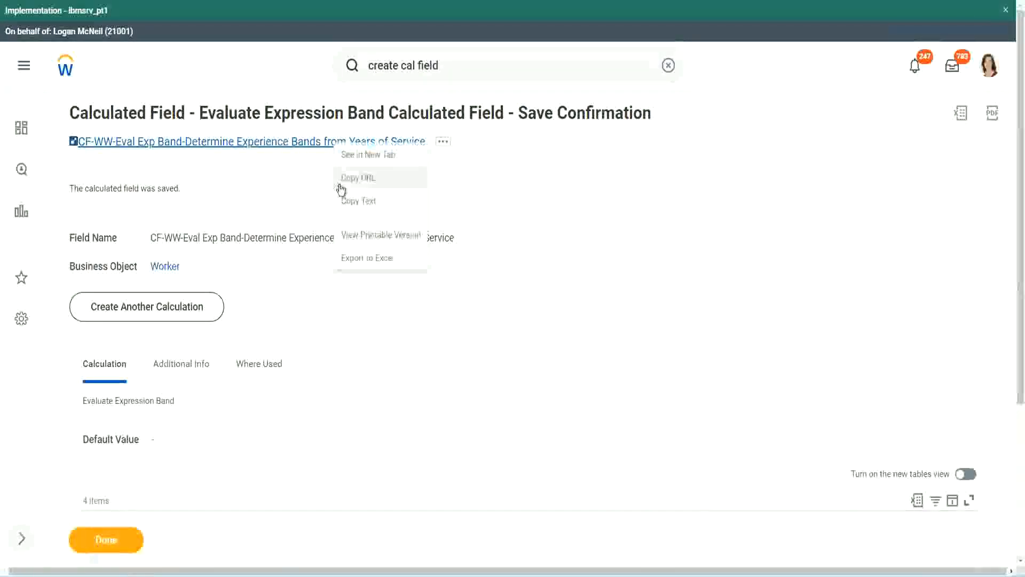
left_click(361, 201)
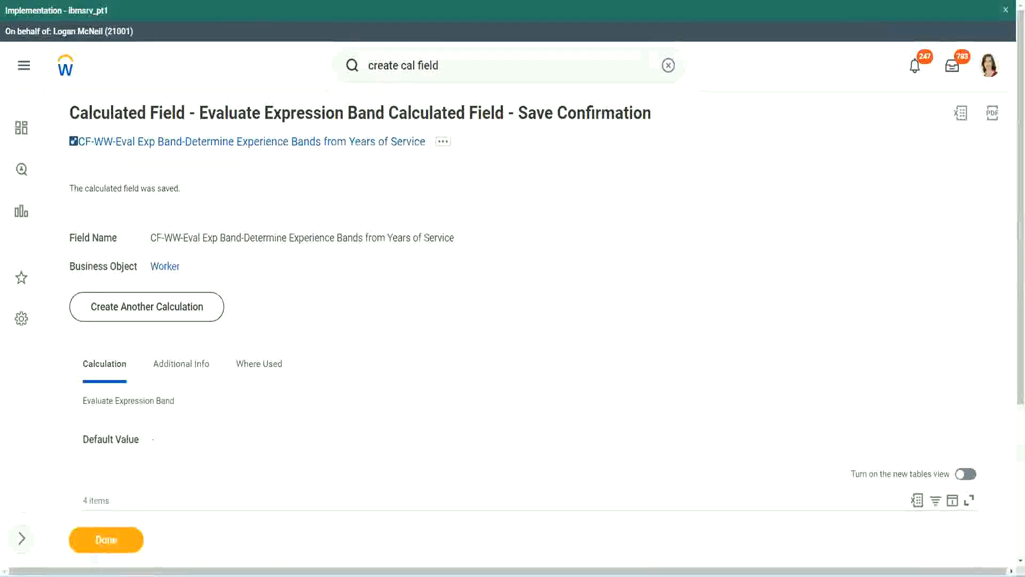
- Review the saved field's condition table alongside the calculated field functions slide and the experience band notes in Notepad++
scroll(338, 413, "down", 3)
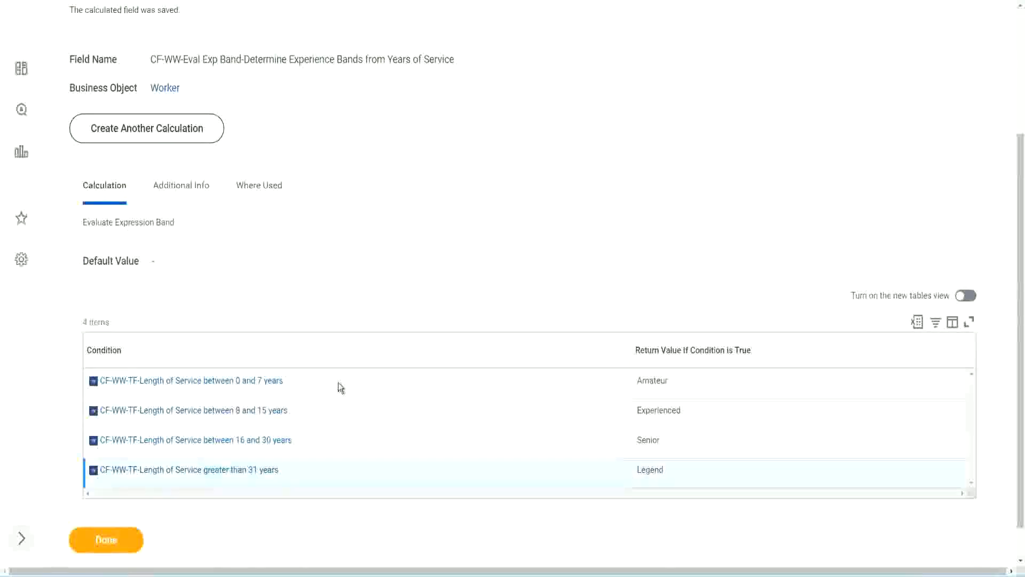
scroll(348, 380, "down", 1)
scroll(358, 241, "up", 3)
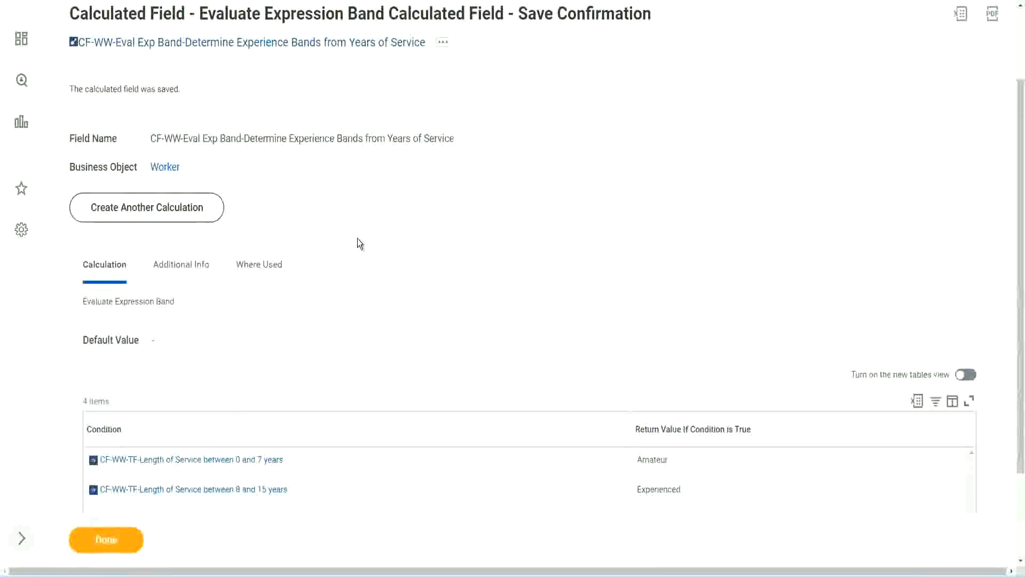
scroll(357, 239, "down", 2)
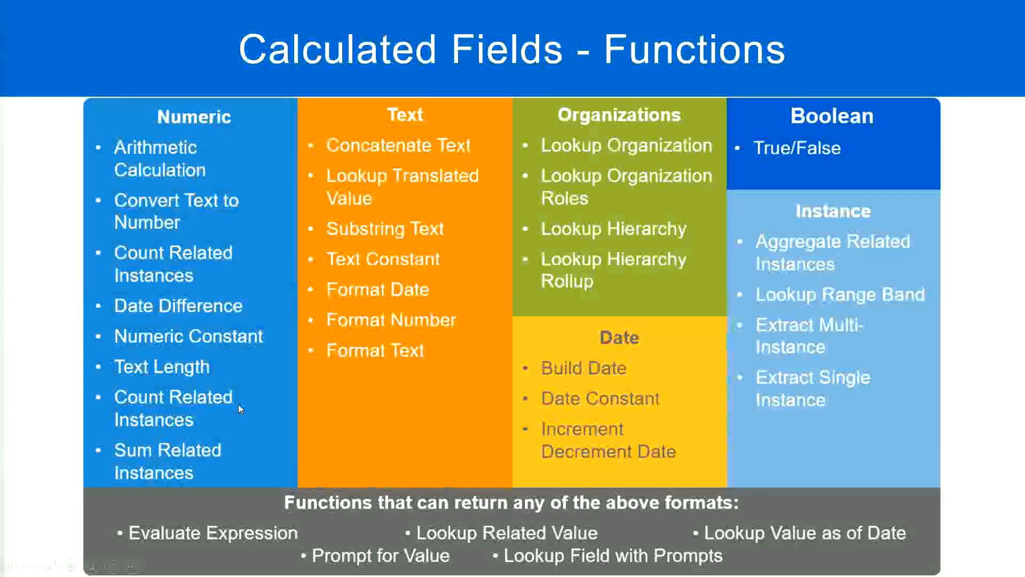
key("alt+Tab")
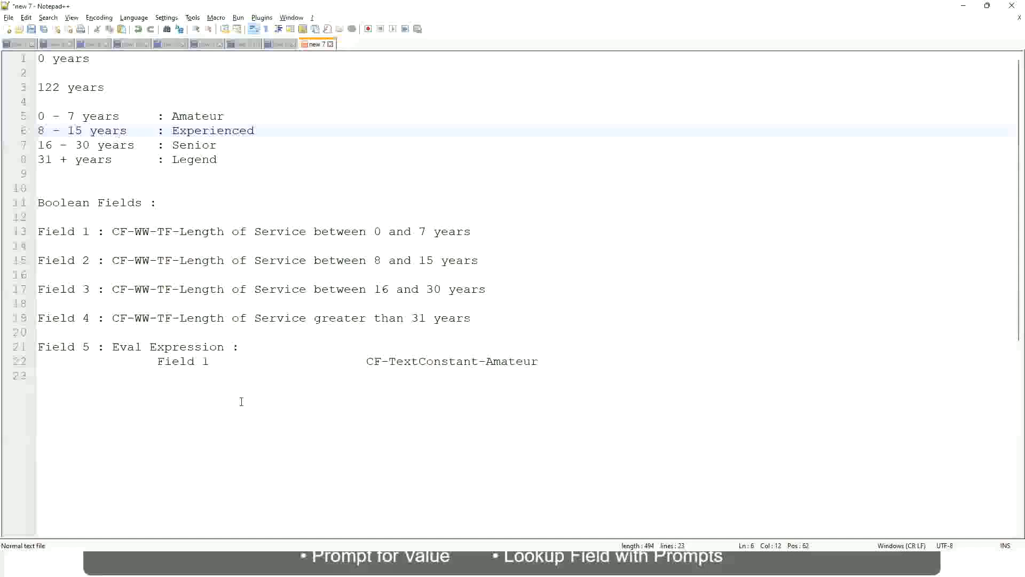
key("alt+Tab")
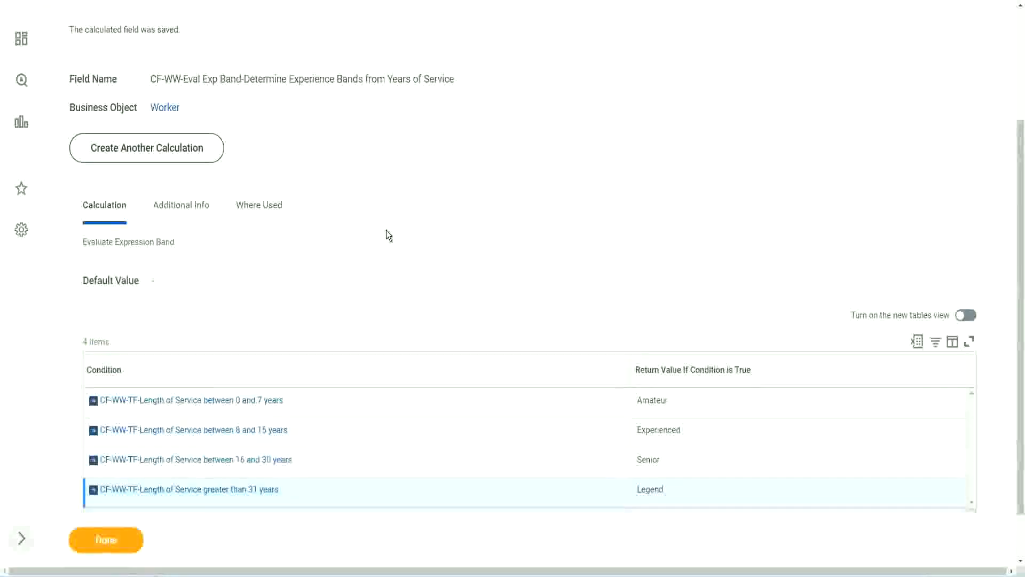
scroll(386, 230, "up", 3)
scroll(386, 229, "down", 4)
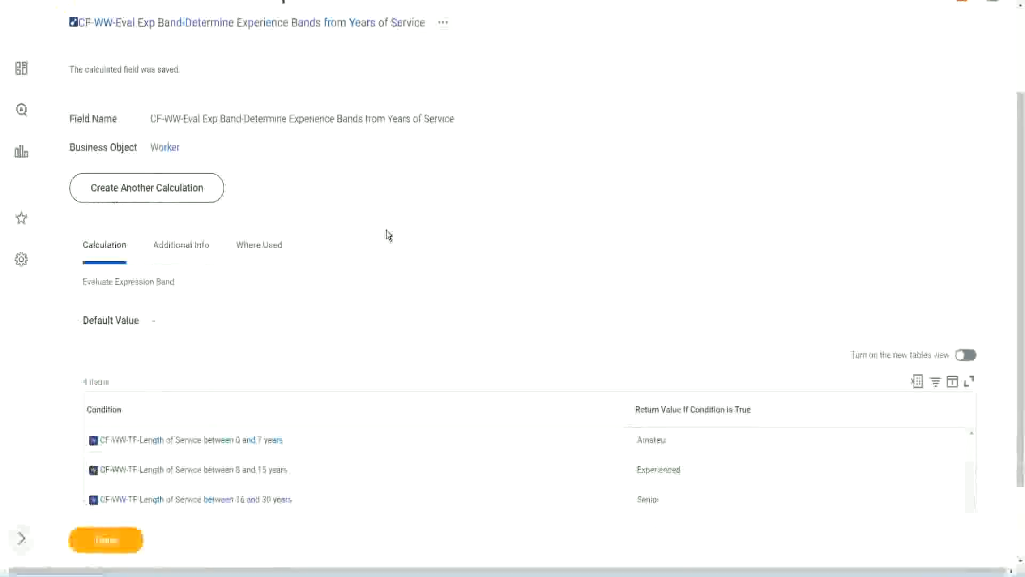
- Finish the save confirmation and open the WW Employee Details custom report for editing at its last column rows
left_click(118, 539)
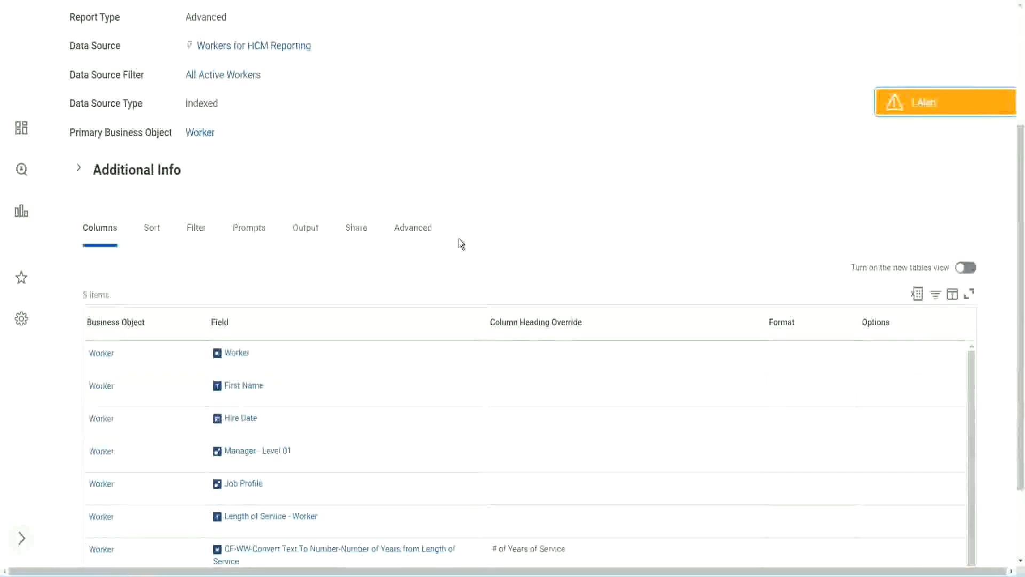
left_click(353, 113)
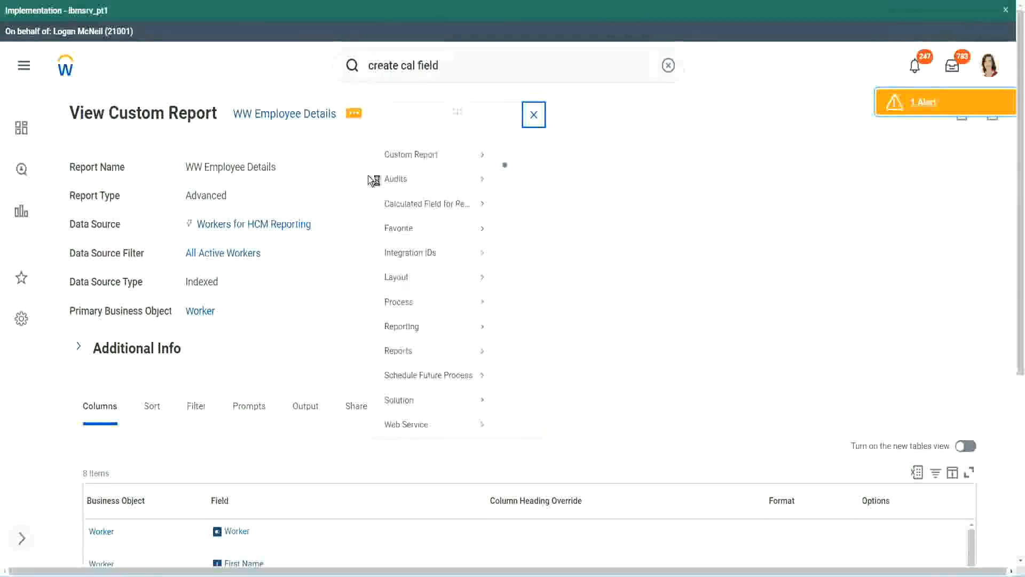
mouse_move(435, 176)
left_click(523, 174)
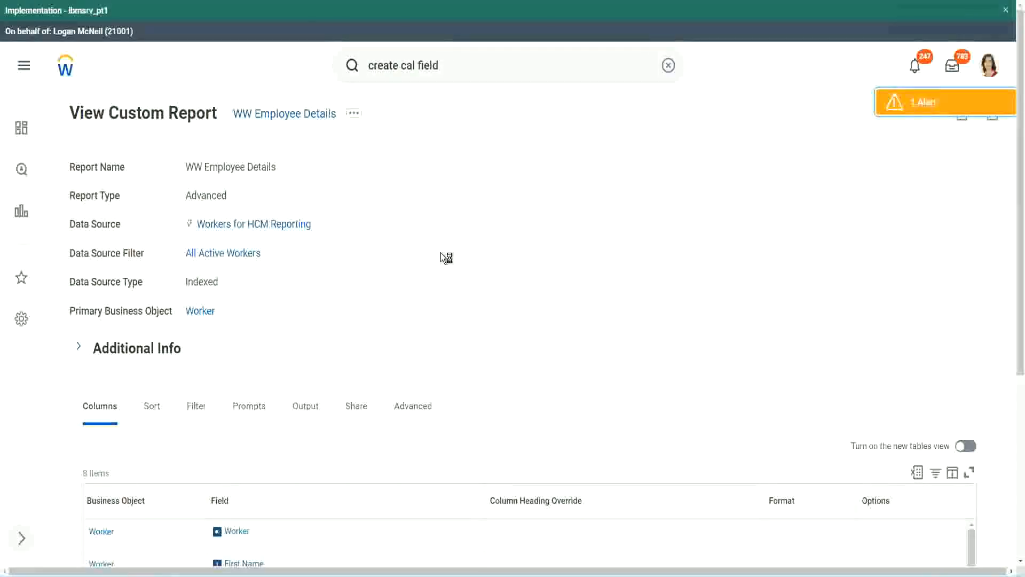
scroll(440, 252, "down", 1)
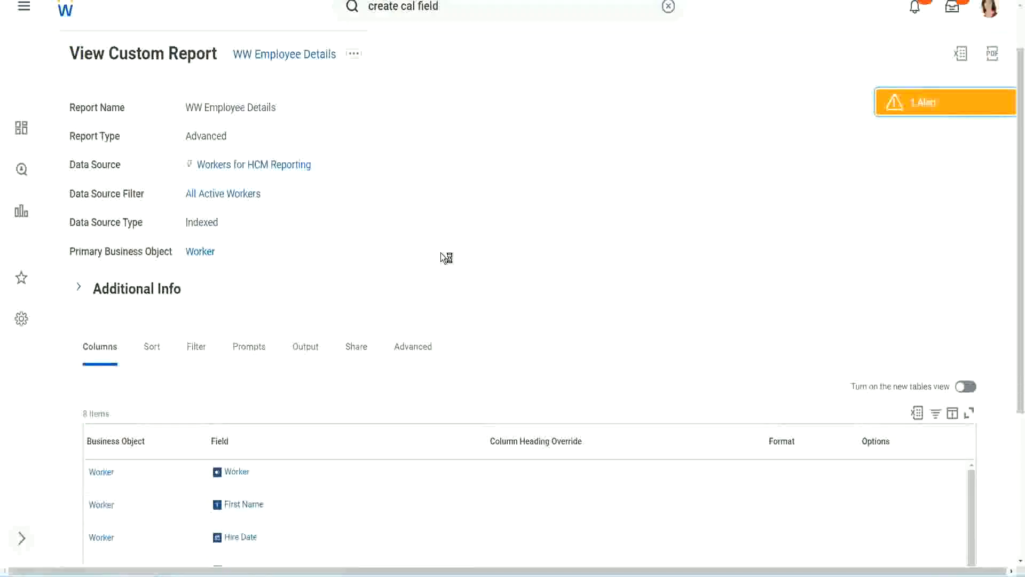
scroll(441, 252, "down", 4)
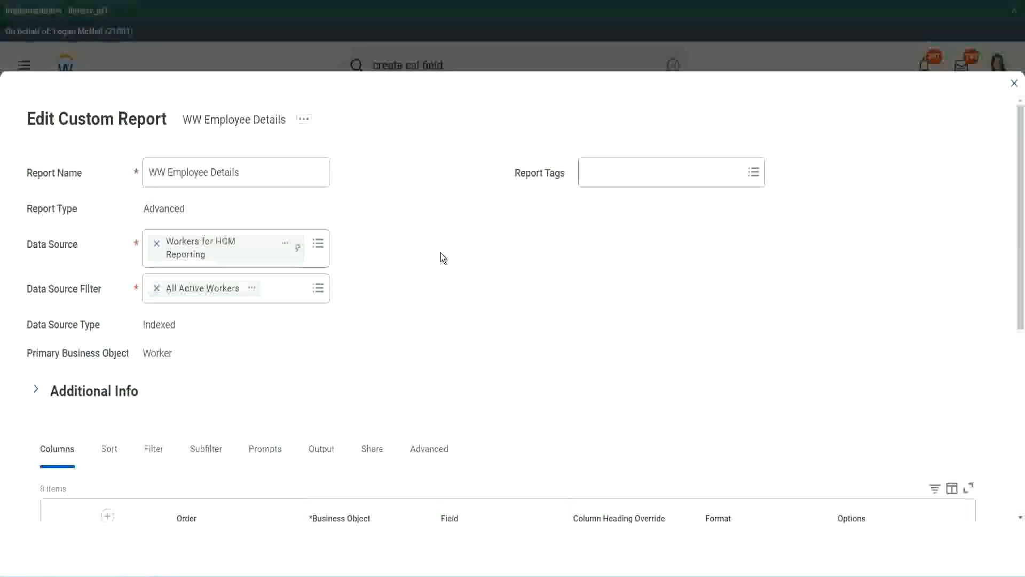
scroll(441, 252, "down", 8)
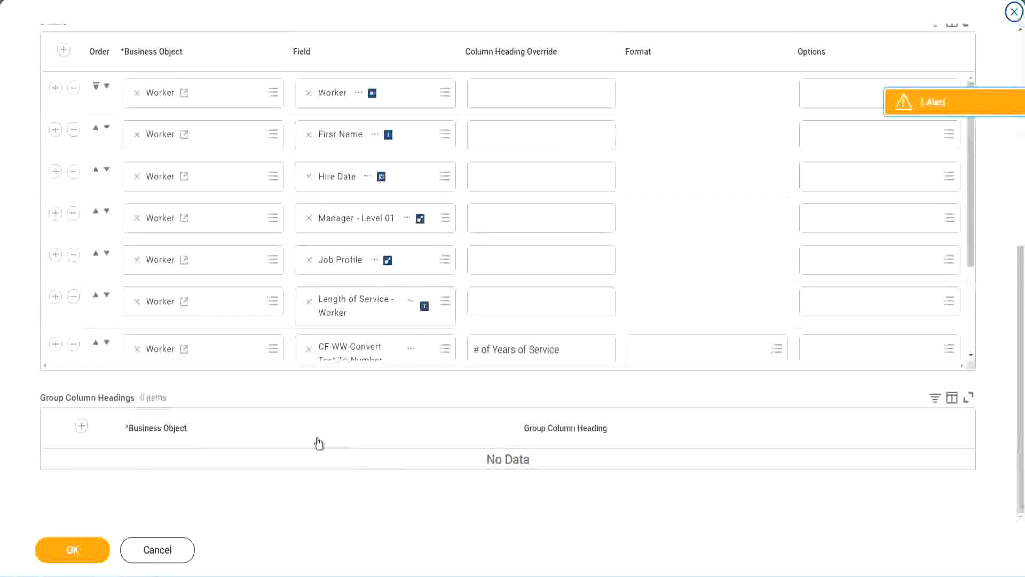
scroll(181, 293, "down", 3)
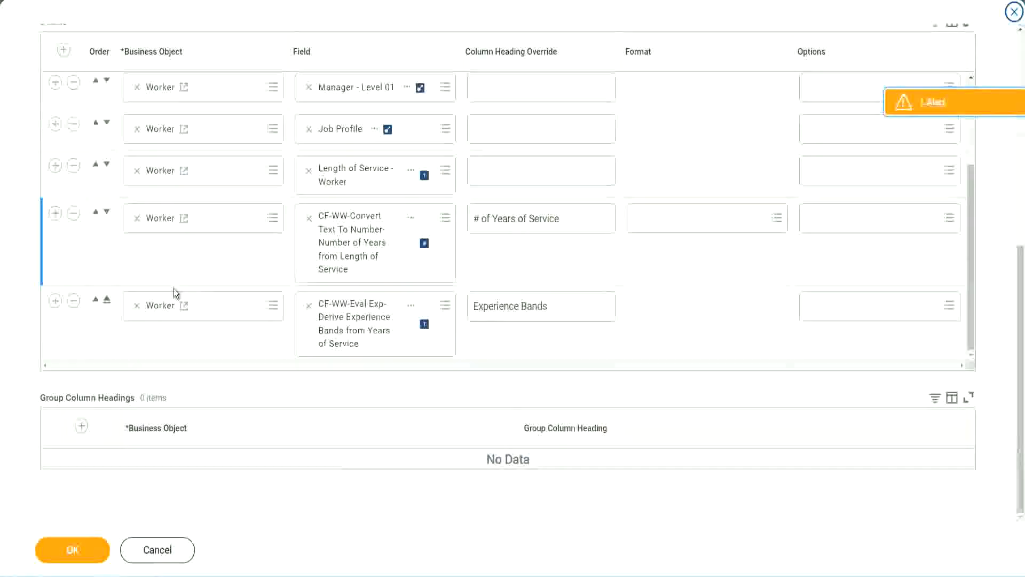
- Add a Worker column row after the last row and paste the copied name of the CF-WW-Eval Exp-Derive Experience field into its field search
left_click(55, 301)
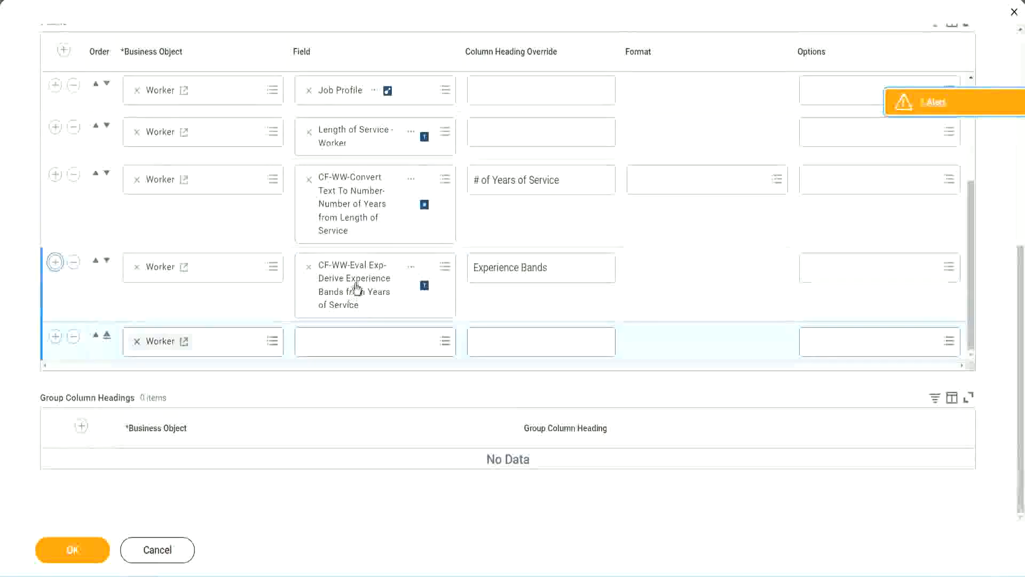
right_click(356, 291)
left_click(387, 345)
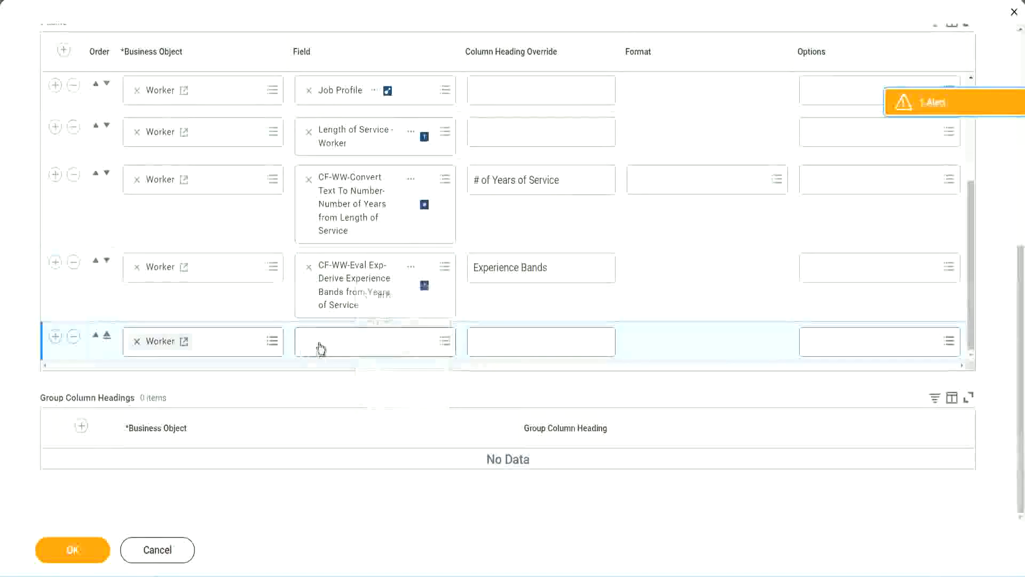
left_click(383, 348)
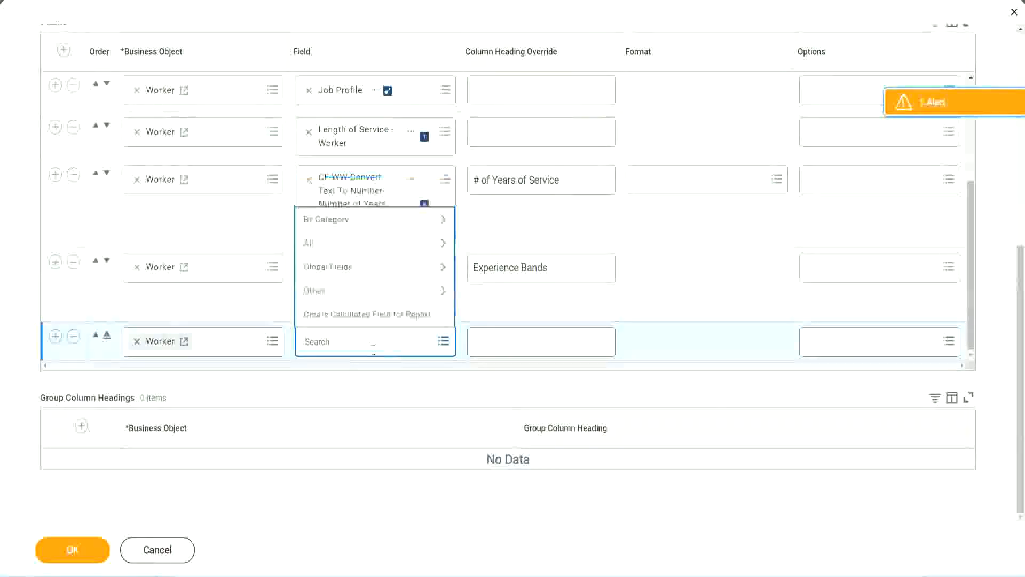
key("ctrl+v")
- Shorten the search text to CF-WW-Eval Exp Band and select CF-WW-Eval Exp Band-Determine Experience Bands from Years of Service as the new column's field
left_click_drag(375, 339, 262, 338)
left_click(363, 341)
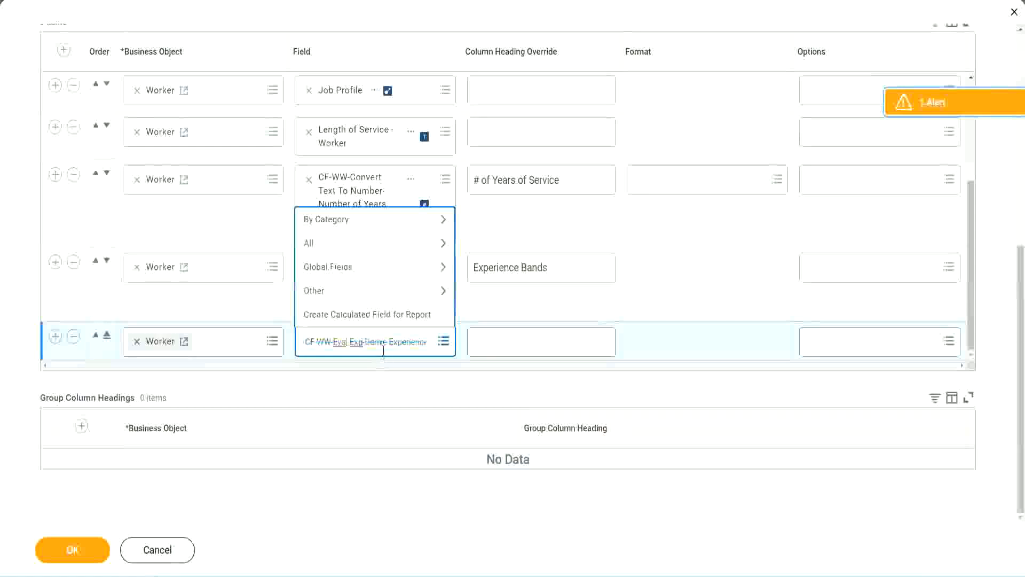
type("Band")
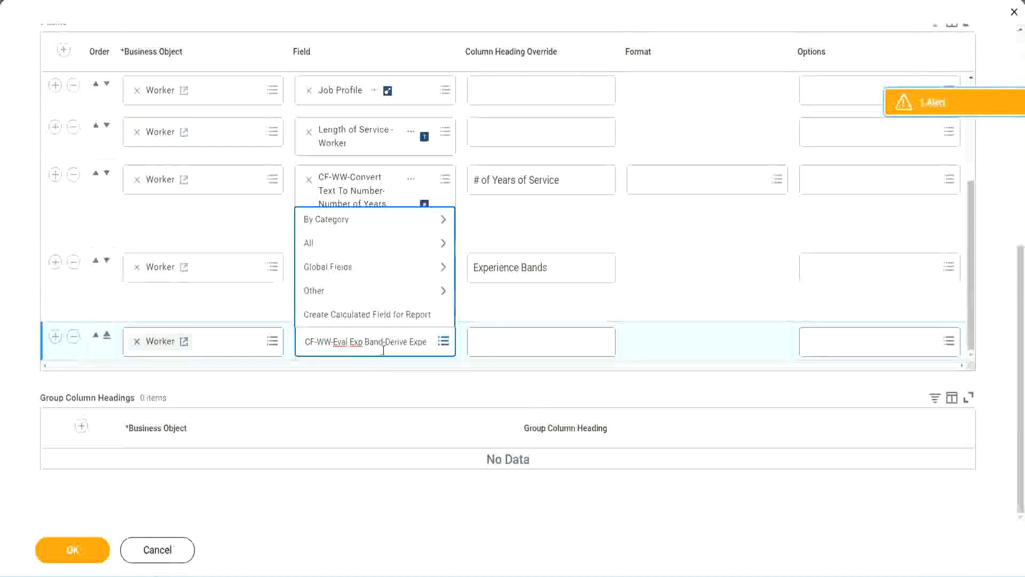
key("Delete")
key("Delete")
key("Delete")
key("Delete")
key("Delete")
key("Delete")
key("Delete")
key("Delete")
key("Delete")
key("Delete")
key("Delete")
key("Delete")
key("Delete")
key("Delete")
key("Delete")
key("Delete")
key("Delete")
key("Delete")
key("Delete")
key("Delete")
key("Delete")
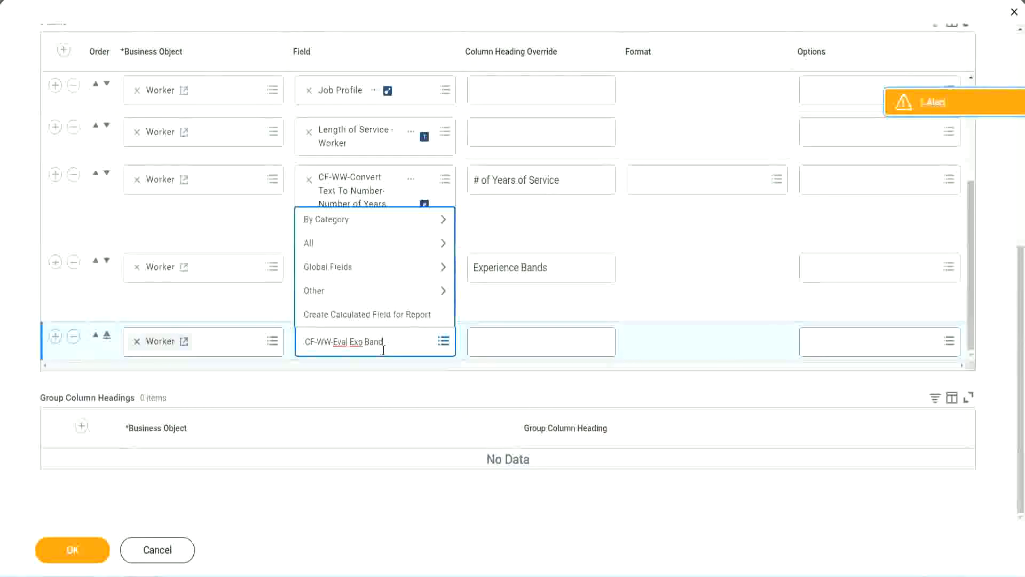
key("Return")
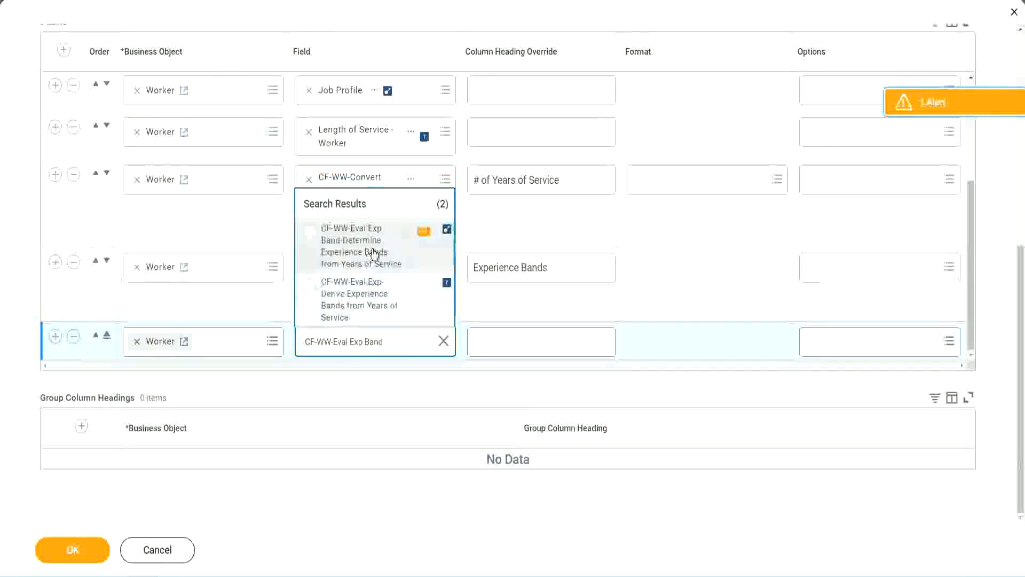
left_click(374, 253)
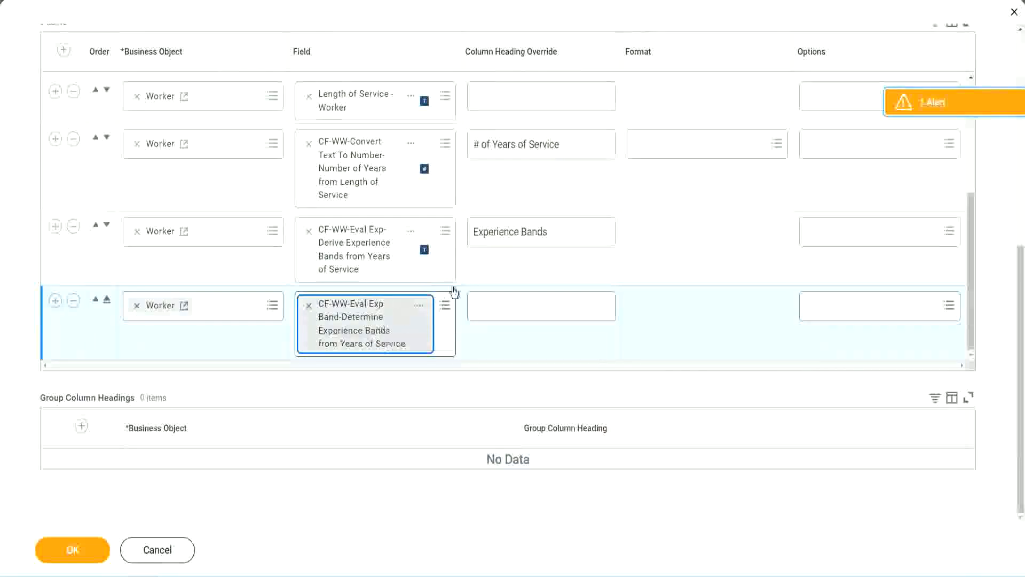
- Copy the Experience Bands heading into the new column's heading override and extend it to Experience Bands (Eval Exp Bands)
left_click(563, 234)
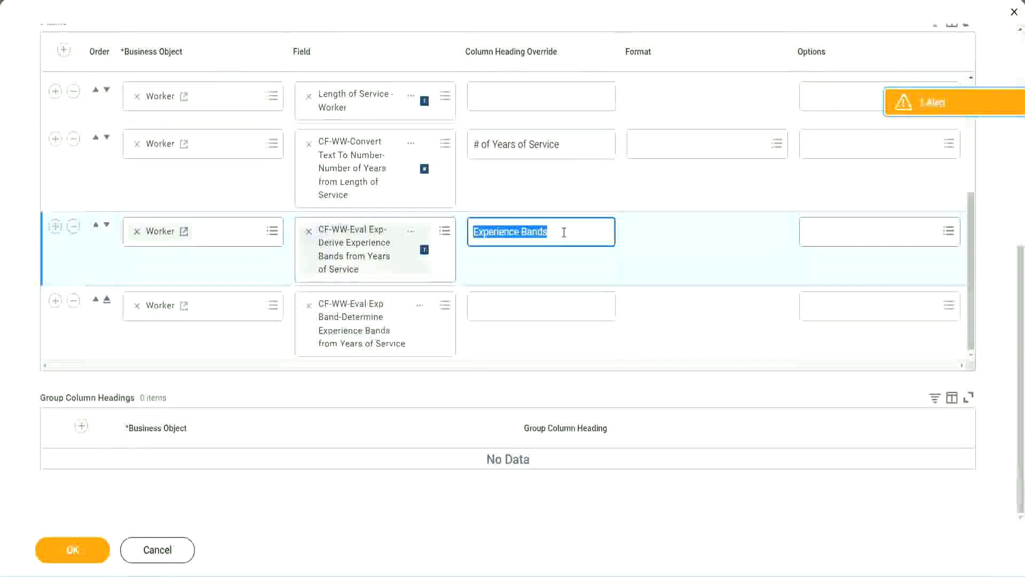
left_click(498, 305)
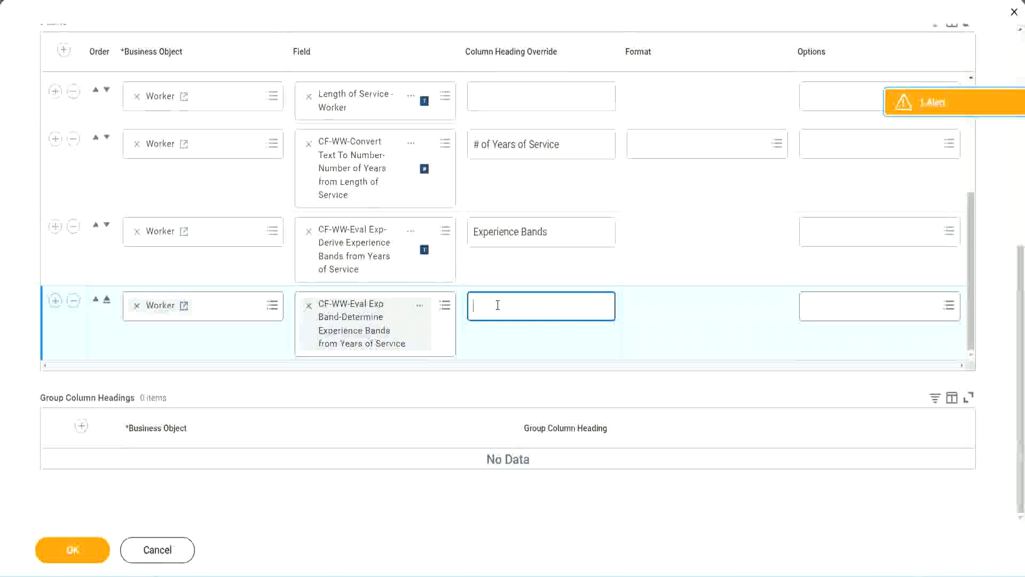
key("ctrl+v")
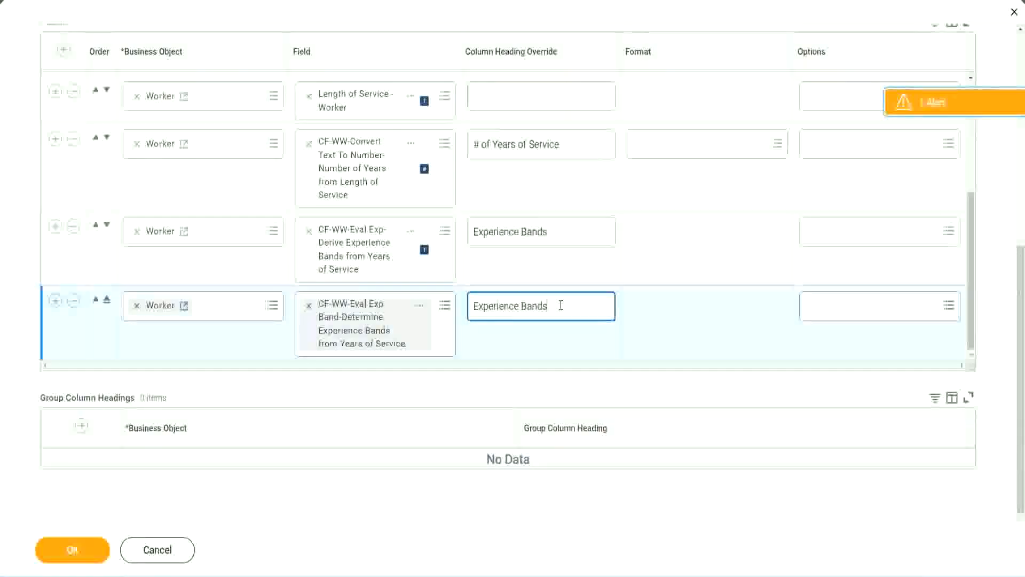
type("(")
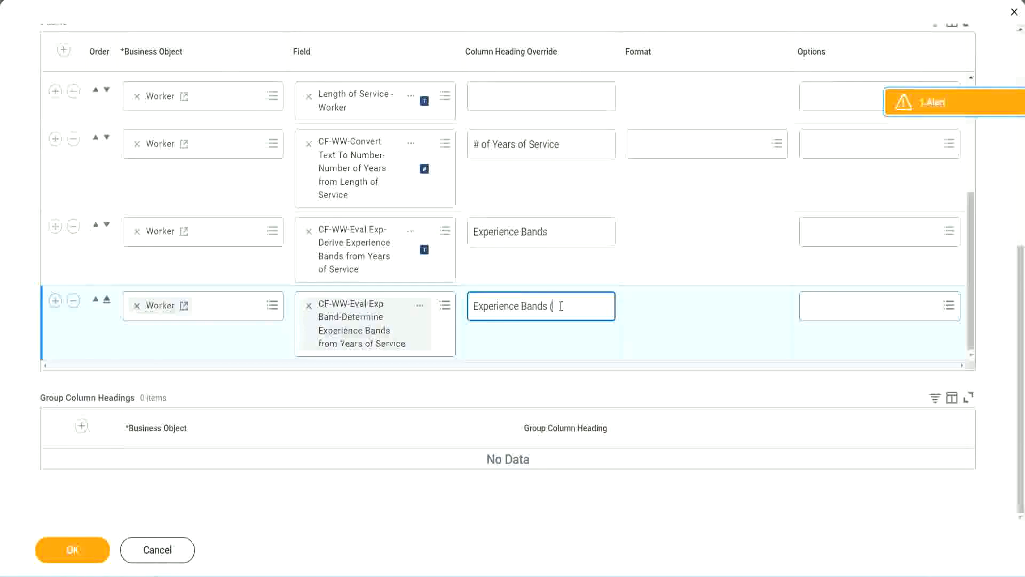
type("Eval Exp")
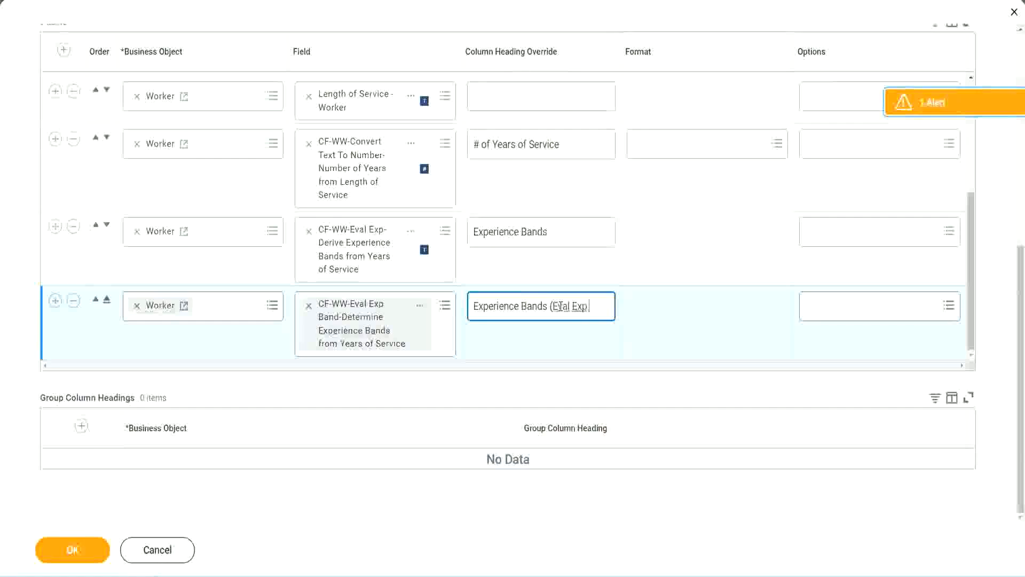
type(" Bands)")
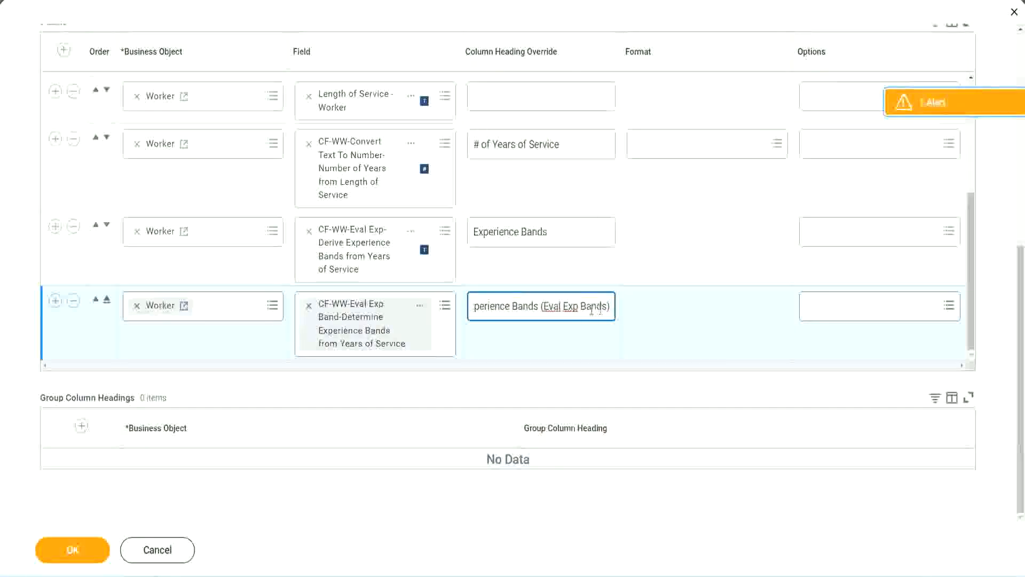
double_click(571, 306)
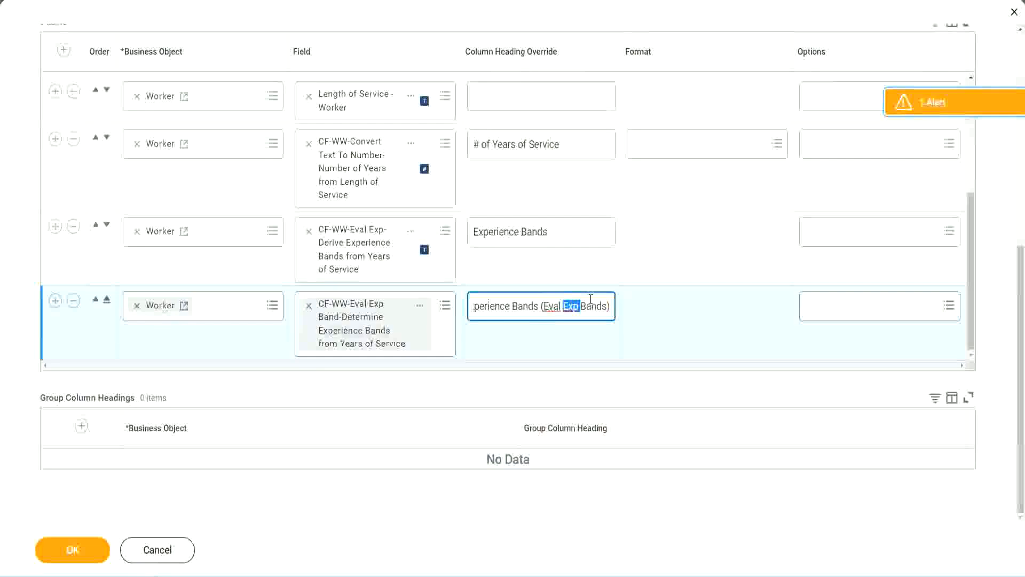
left_click(591, 300)
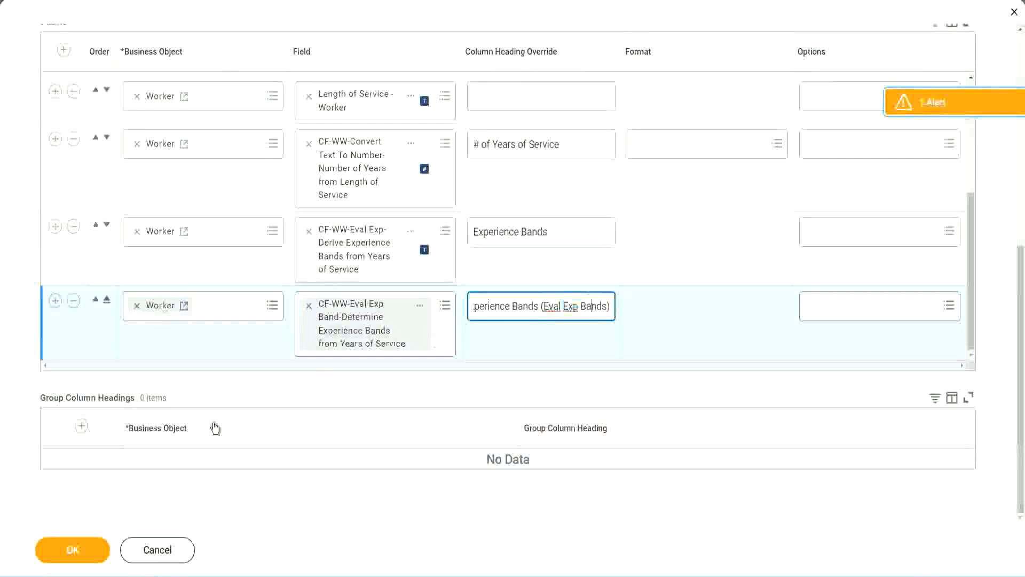
- Save the edited WW Employee Details report definition and run the report
left_click(79, 552)
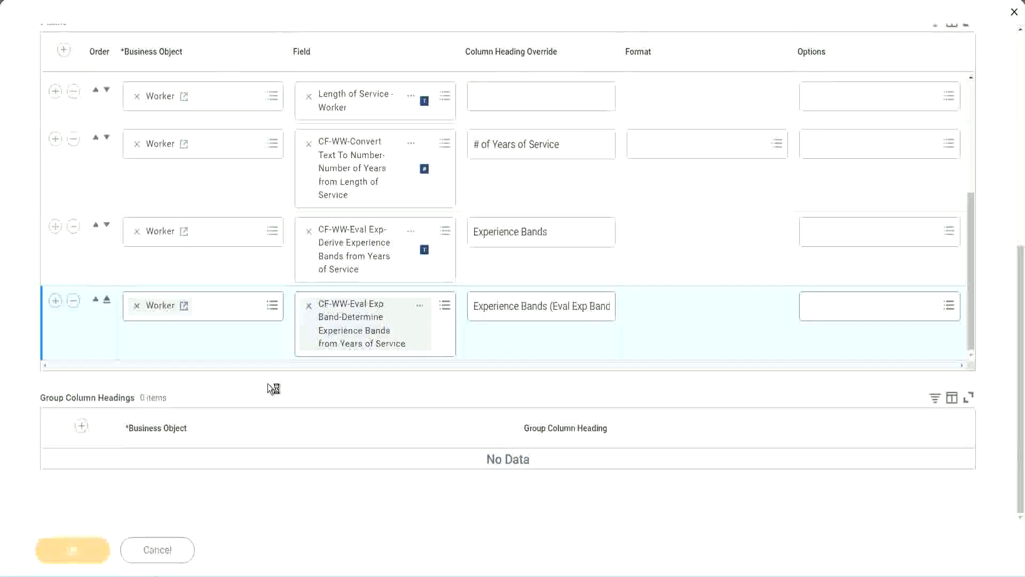
left_click(119, 542)
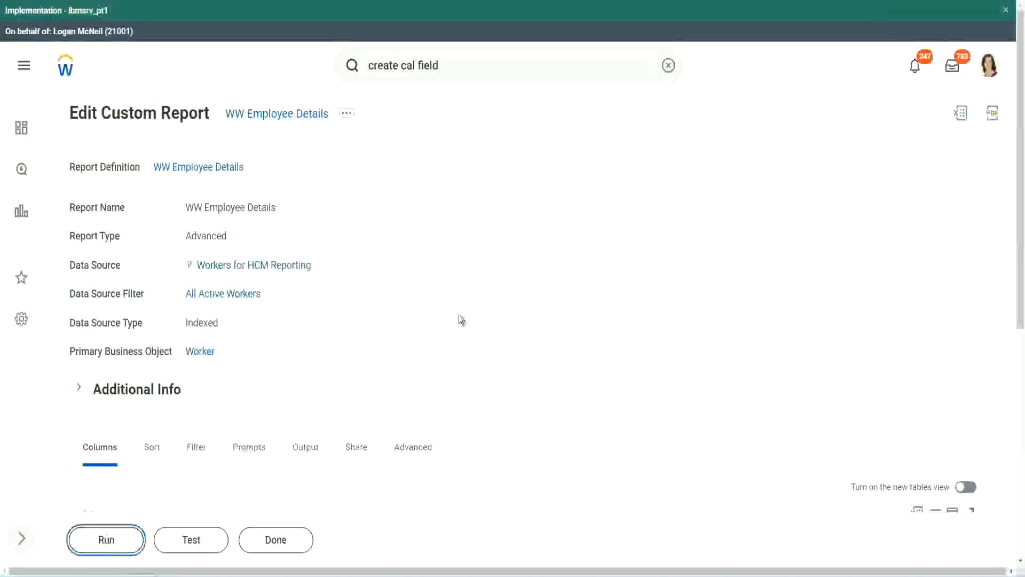